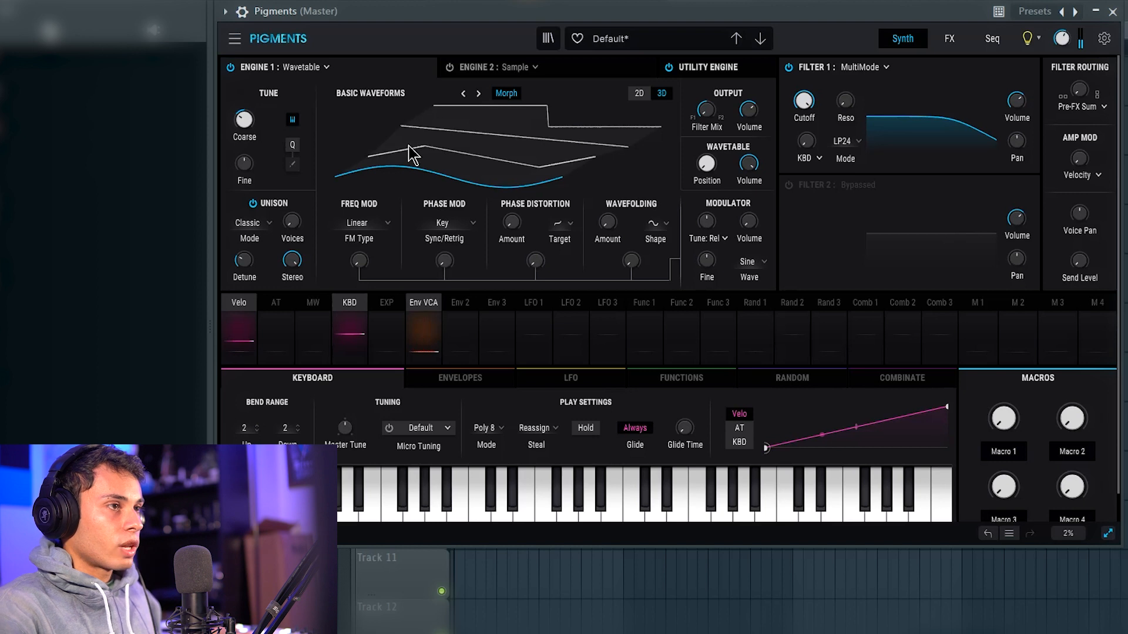
- Load the 13 Limit wavetable from the Pigments 3 category into Engine 1
click(397, 100)
click(351, 156)
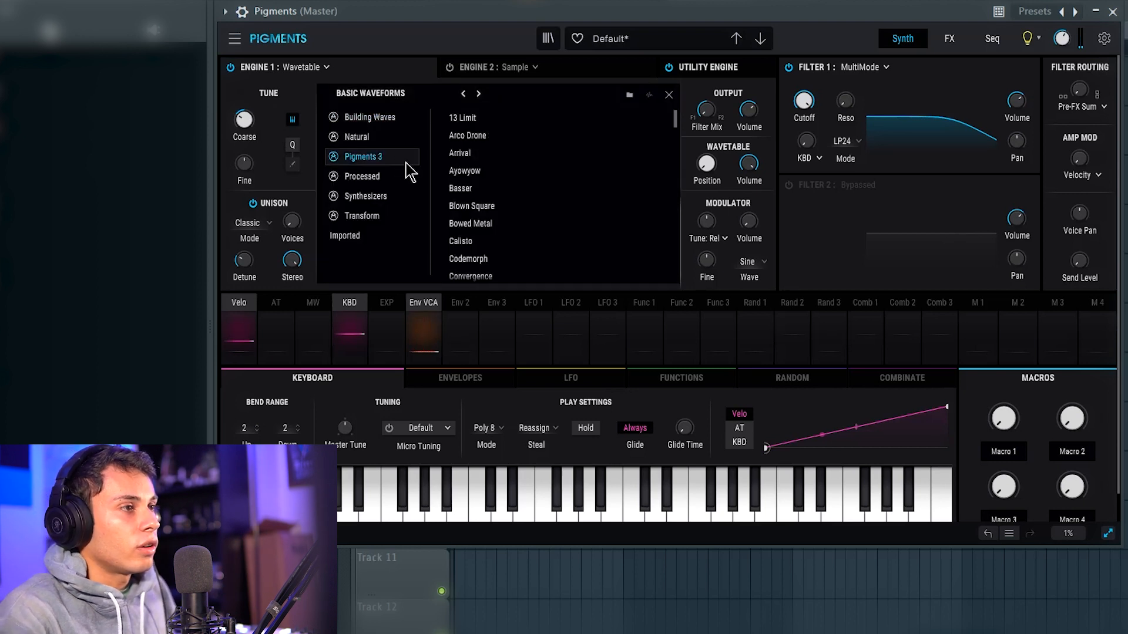
click(491, 121)
click(669, 95)
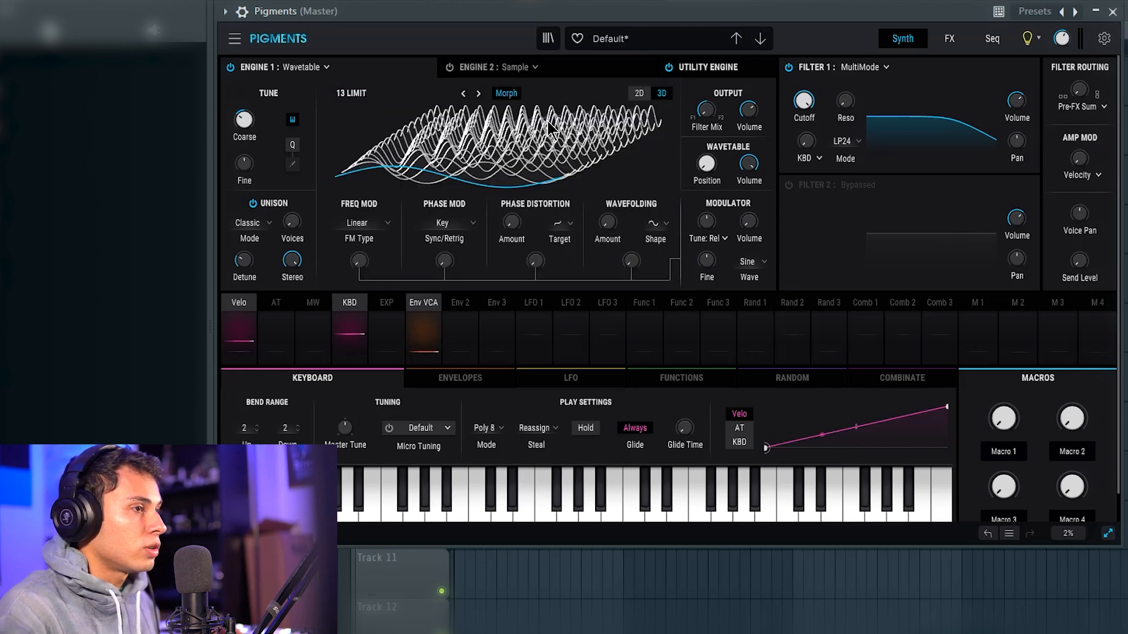
- Browse onward through the wavetables and settle on Blown Square for Engine 1
click(479, 95)
click(479, 94)
click(478, 95)
click(479, 95)
click(479, 95)
click(479, 95)
click(463, 93)
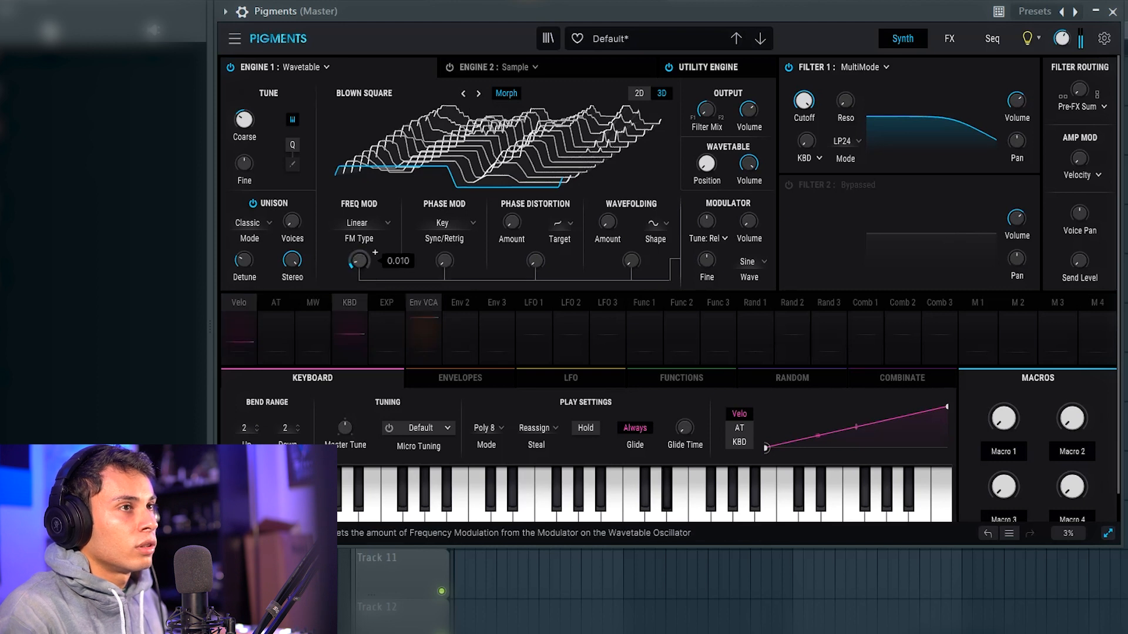
- Show the wavetable in 2D and sweep its position, ending at 0.00
click(638, 94)
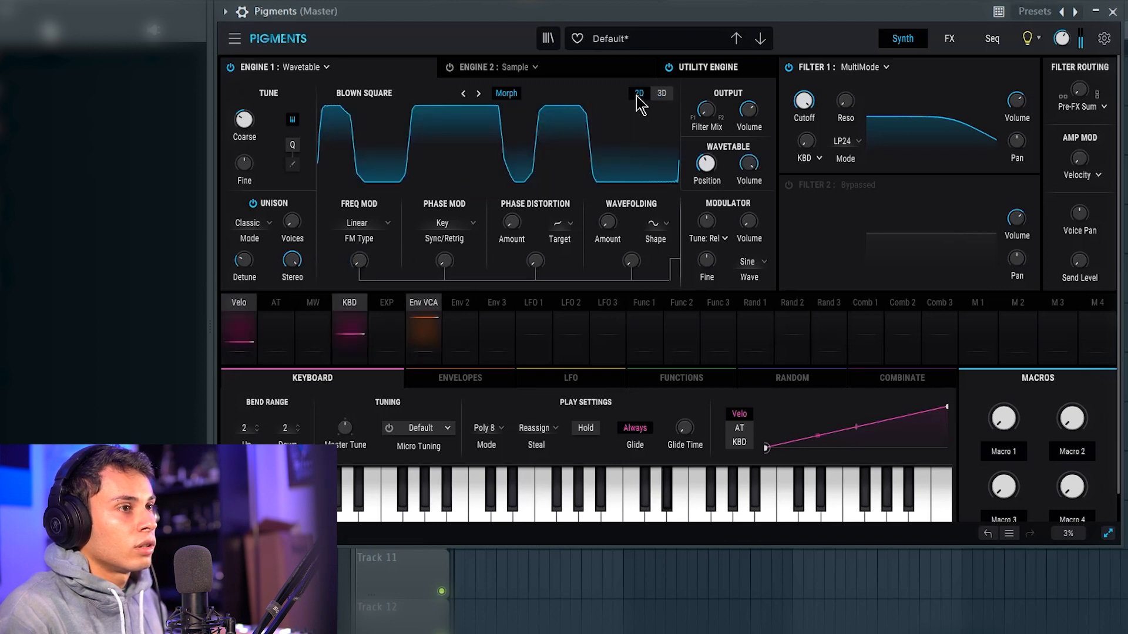
drag(706, 163, 703, 164)
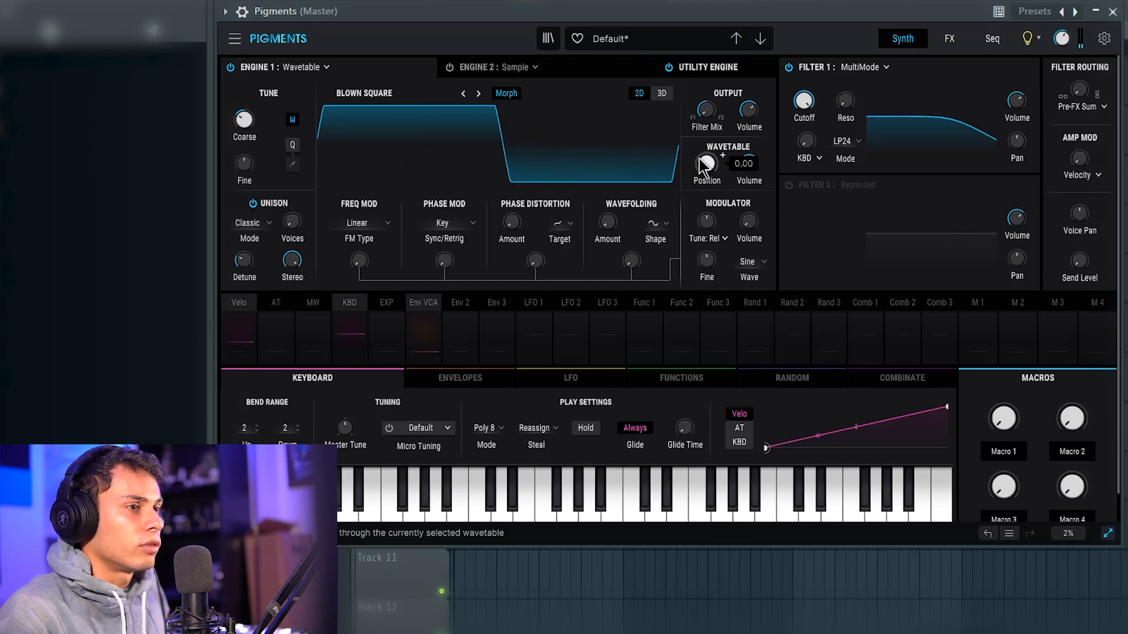
- Make LFO 1 unipolar and route it to Engine 1's wavetable position with an amount of 0.43
click(577, 380)
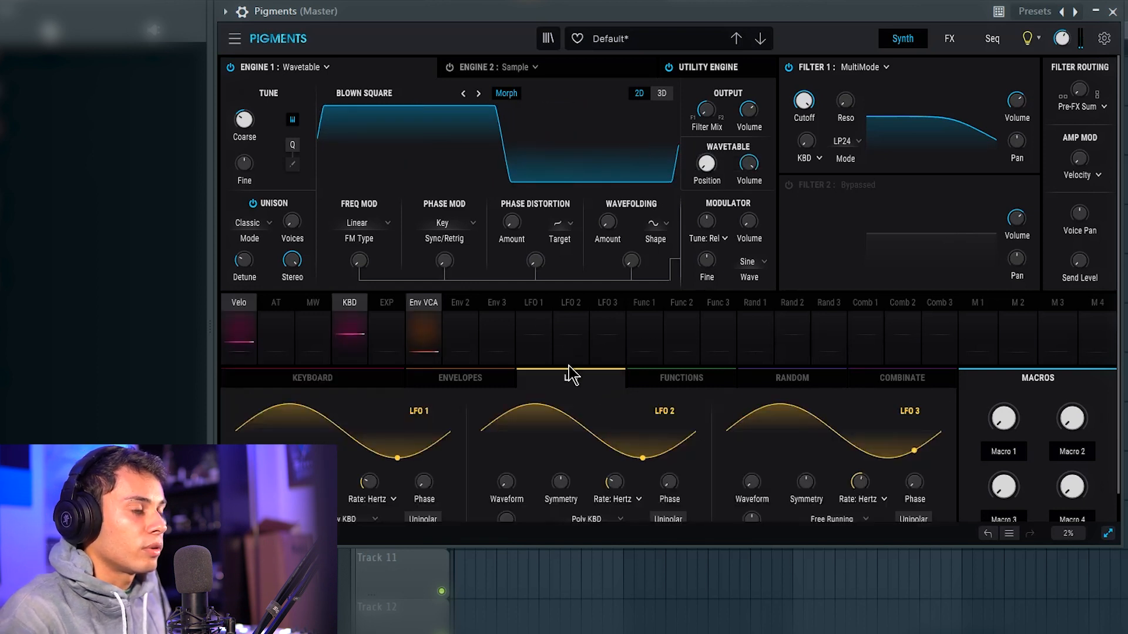
drag(1107, 533, 1117, 545)
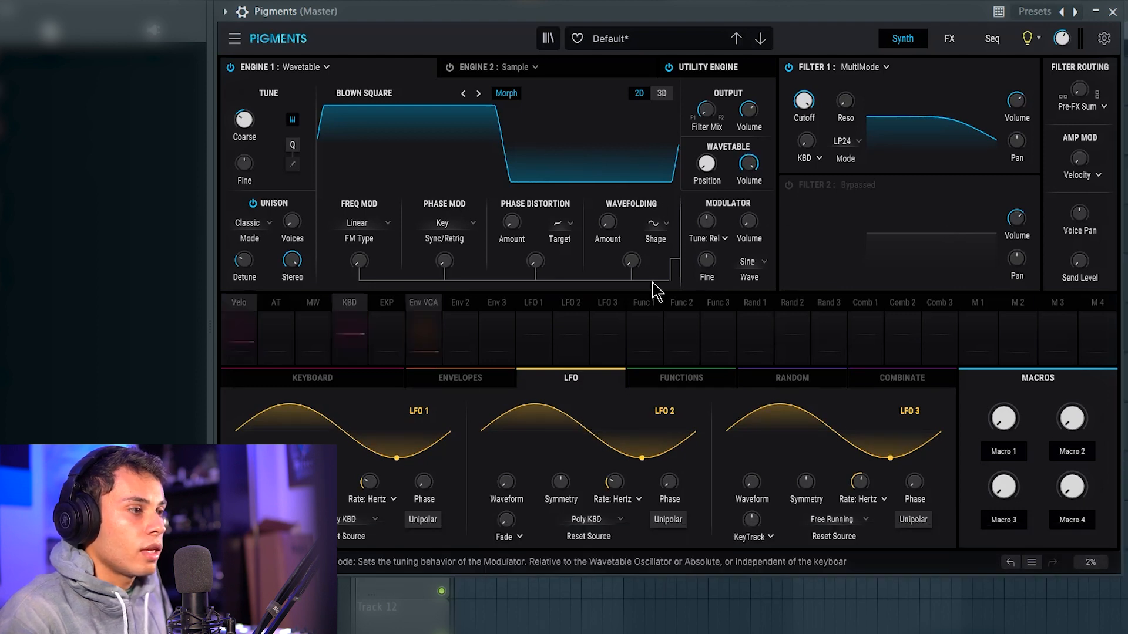
click(430, 523)
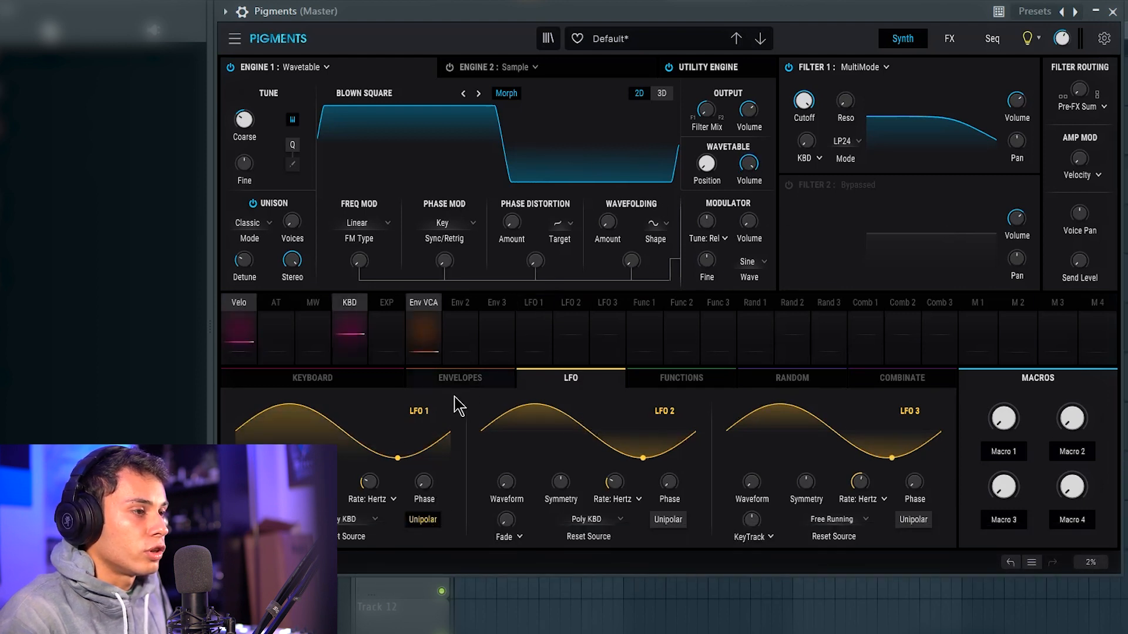
click(535, 309)
drag(699, 163, 699, 141)
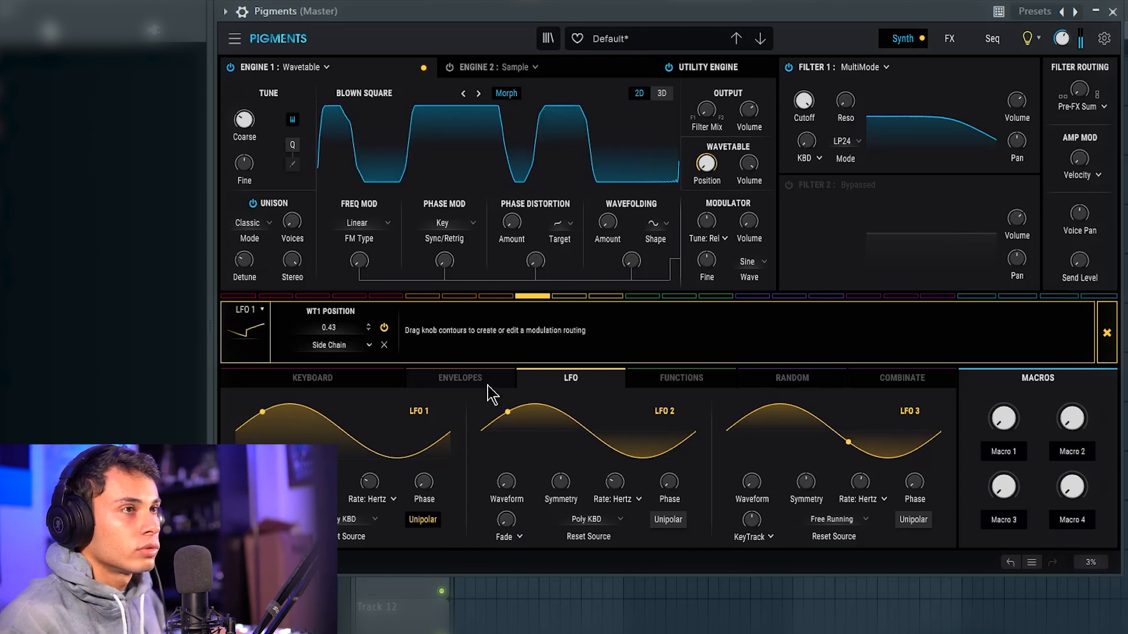
- Set LFO 1's rate type to binary sync and its wavetable position modulation amount to 0.39
click(390, 501)
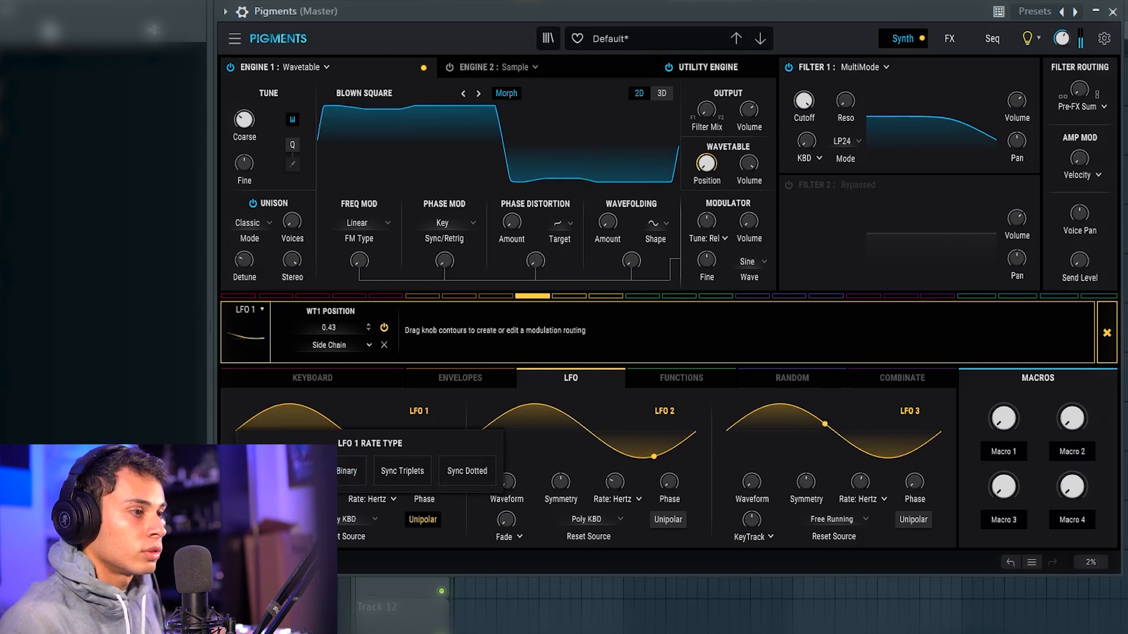
click(348, 472)
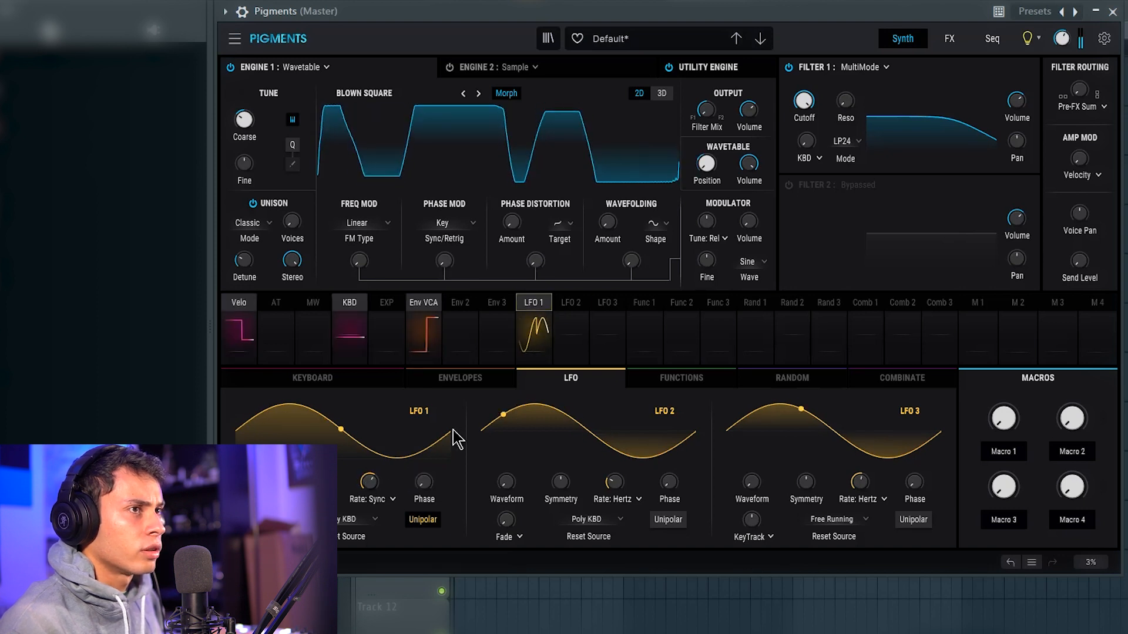
mouse_move(706, 164)
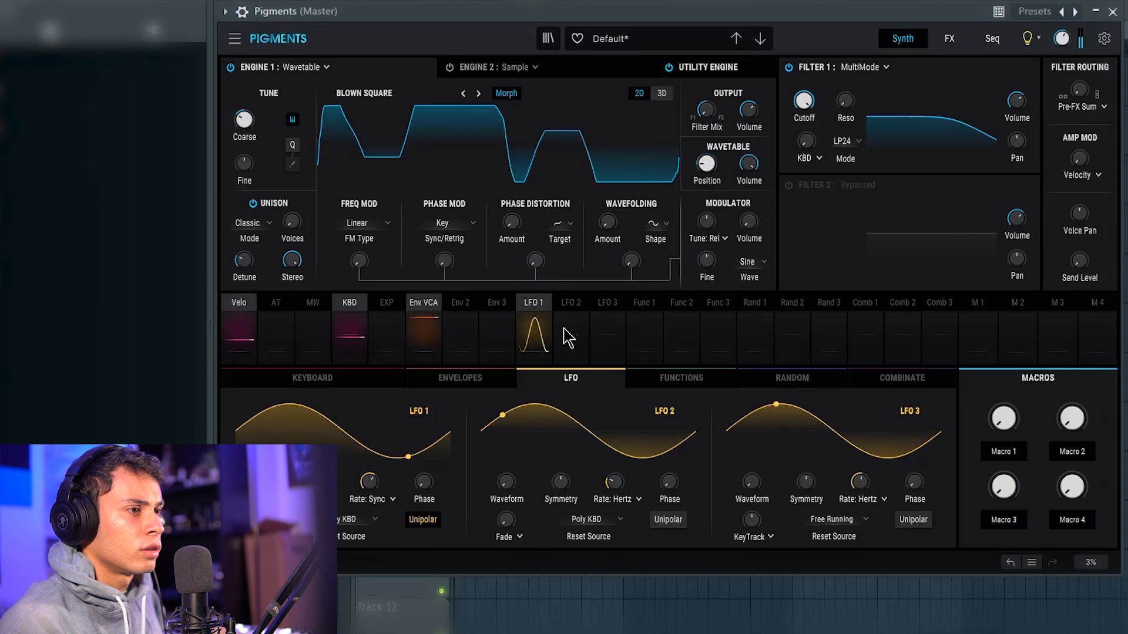
click(540, 326)
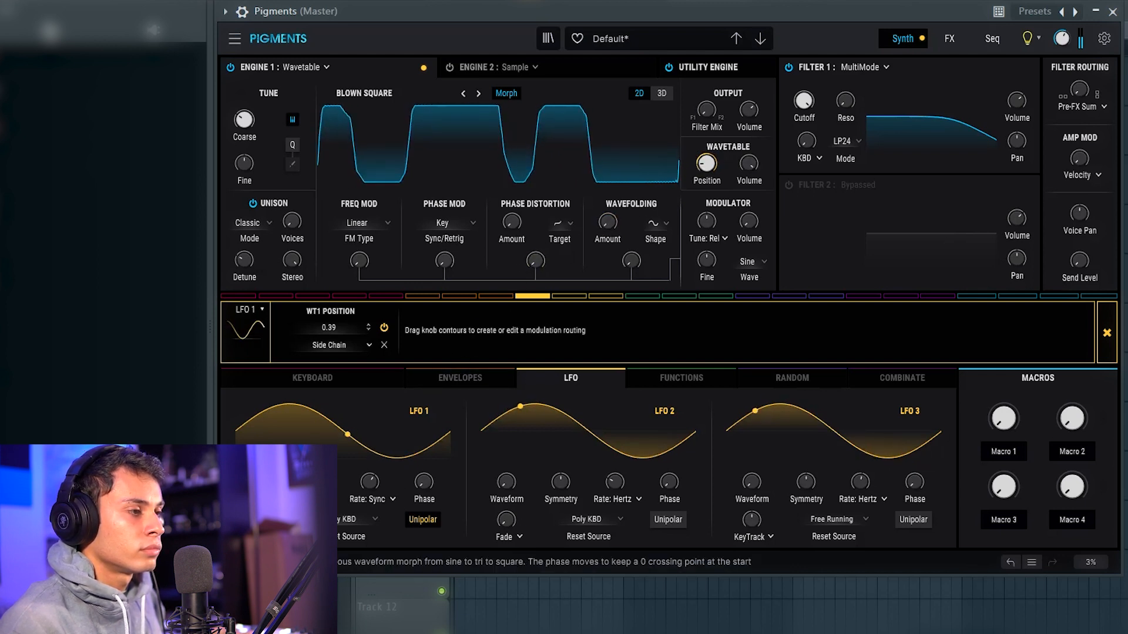
- Adjust LFO 1's synced rate and reshape its waveform into an asymmetric wave with a quick rise and long fall
drag(369, 483, 369, 464)
drag(261, 482, 316, 508)
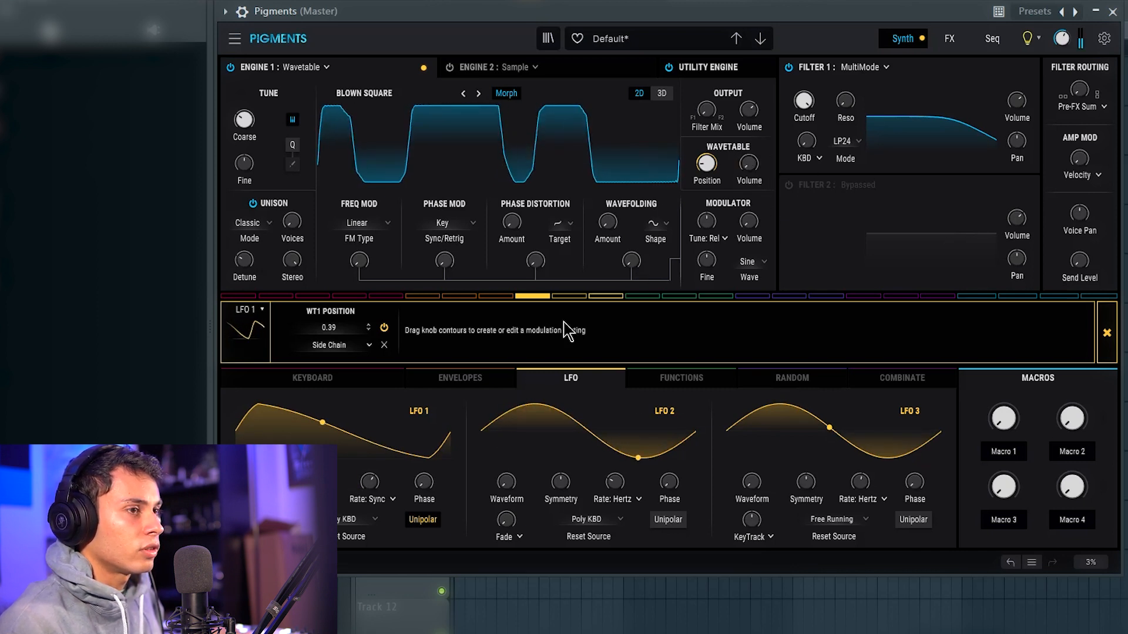
- Modulate the wavetable volume with LFO 1 at 1.00 and the frequency modulation amount at 0.09
drag(748, 154, 749, 154)
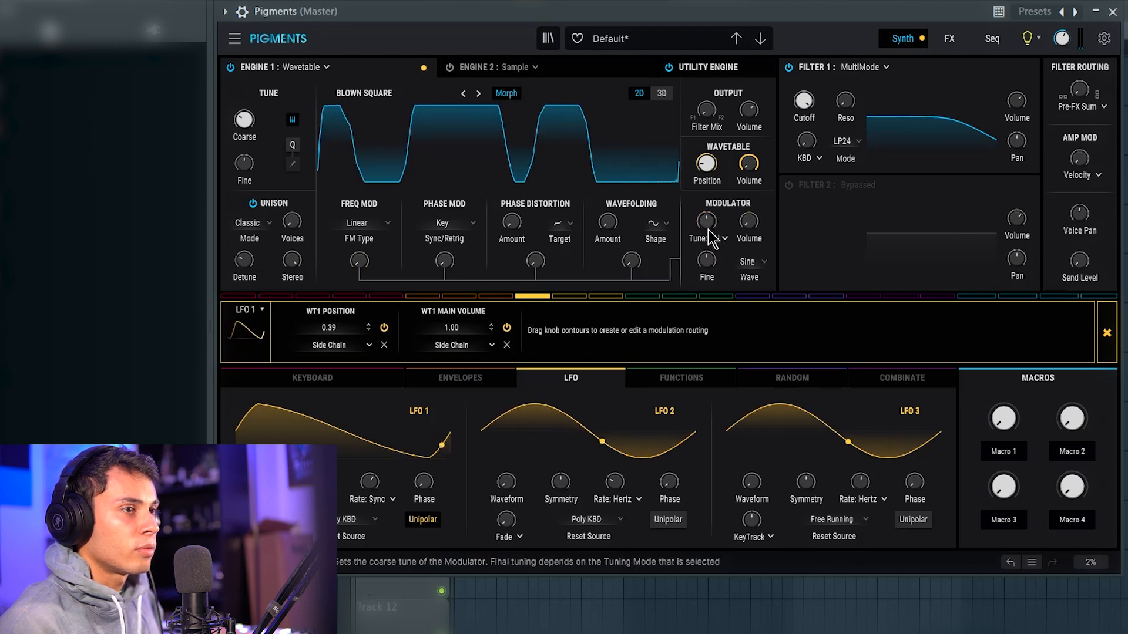
drag(707, 221, 707, 215)
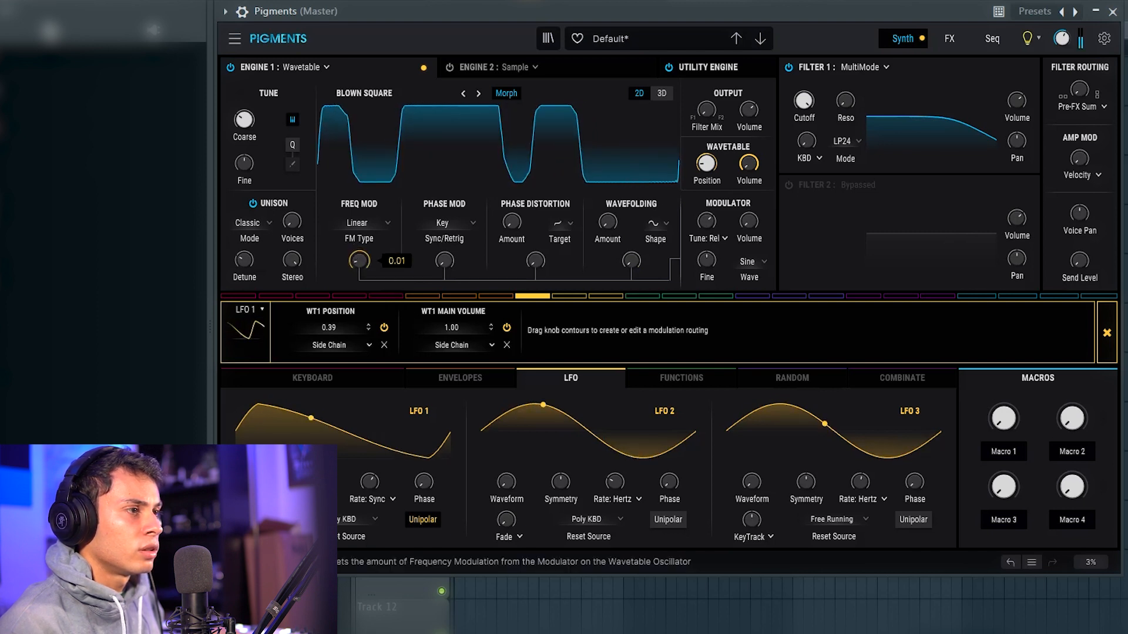
drag(359, 260, 359, 246)
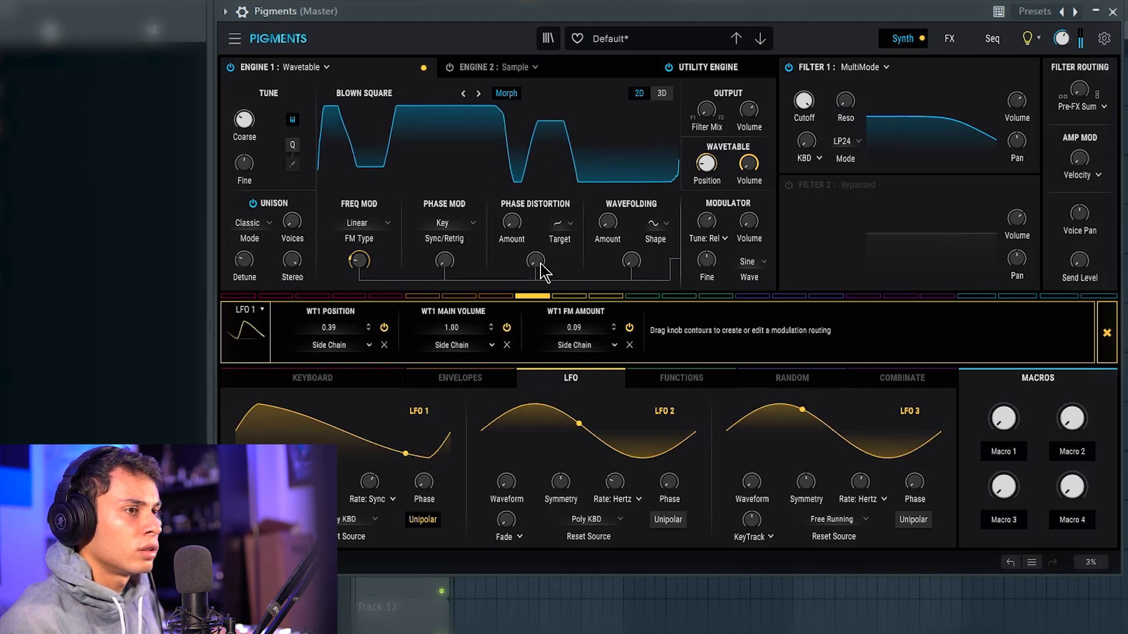
- Experiment with the modulator's coarse tune and set the phase modulation amount to about 0.19
drag(707, 221, 707, 207)
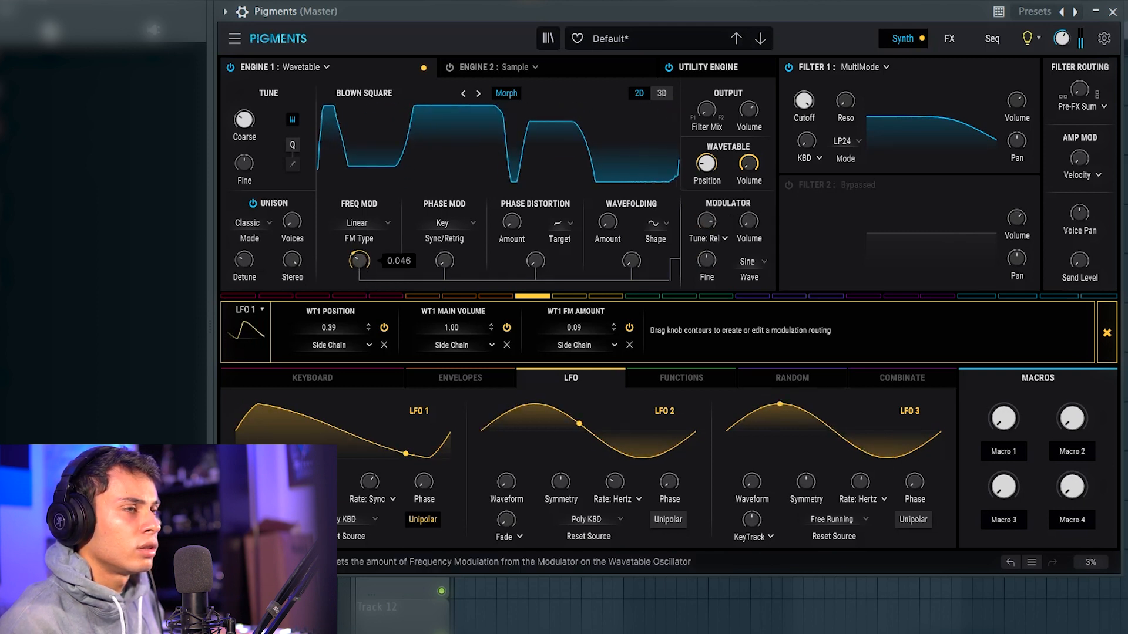
mouse_move(444, 261)
mouse_down()
mouse_move(444, 245)
mouse_move(444, 261)
mouse_up()
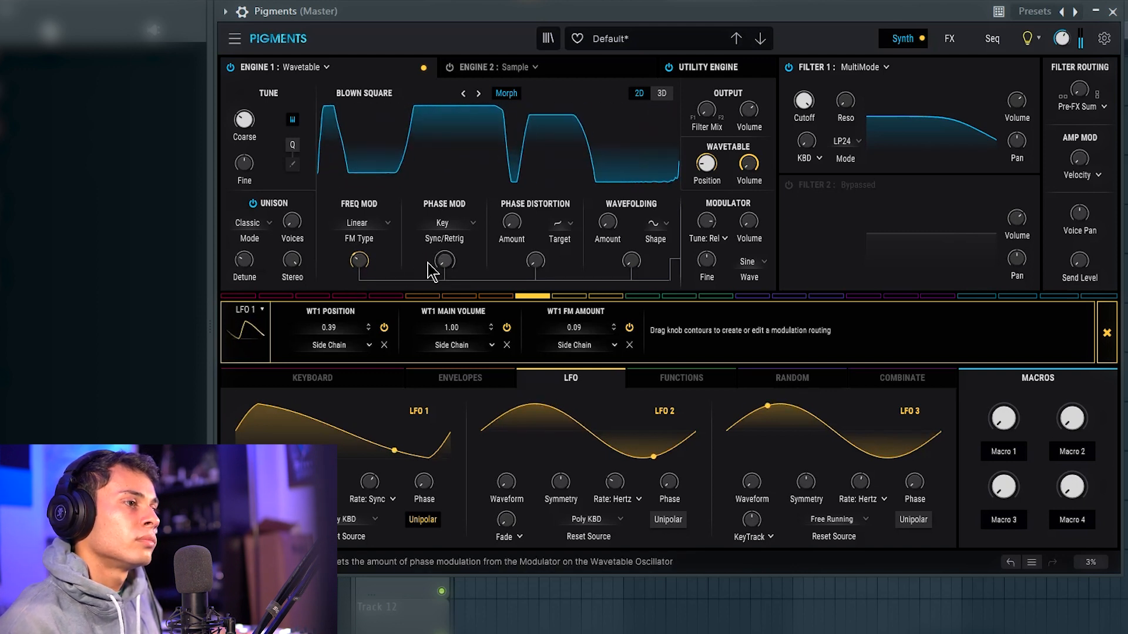
double_click(705, 229)
mouse_move(447, 262)
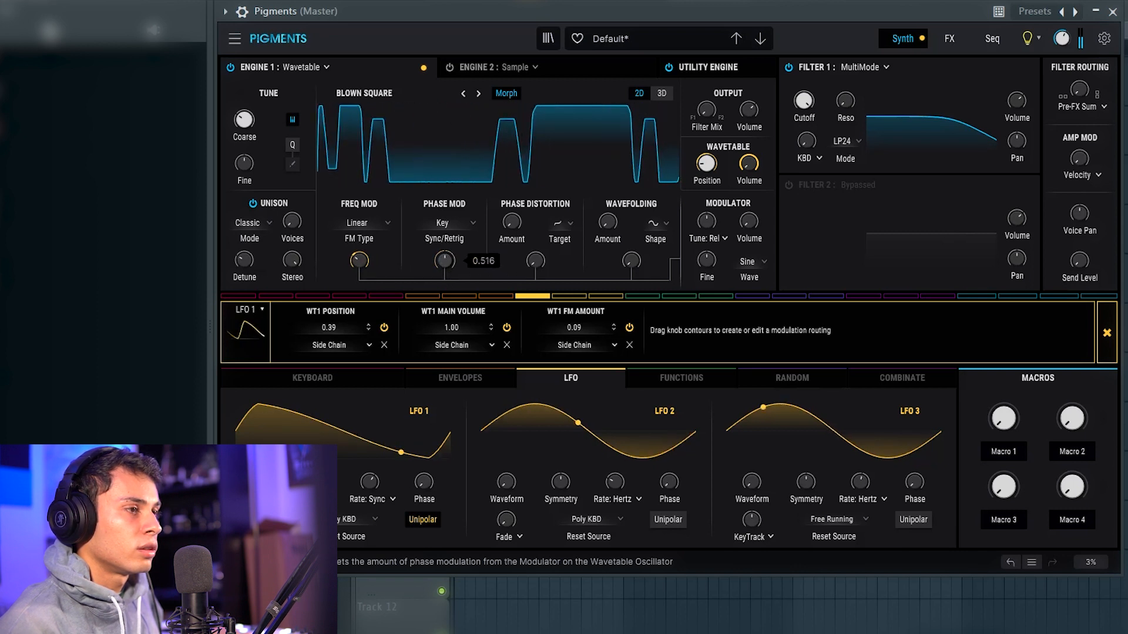
drag(444, 260, 405, 282)
mouse_move(706, 222)
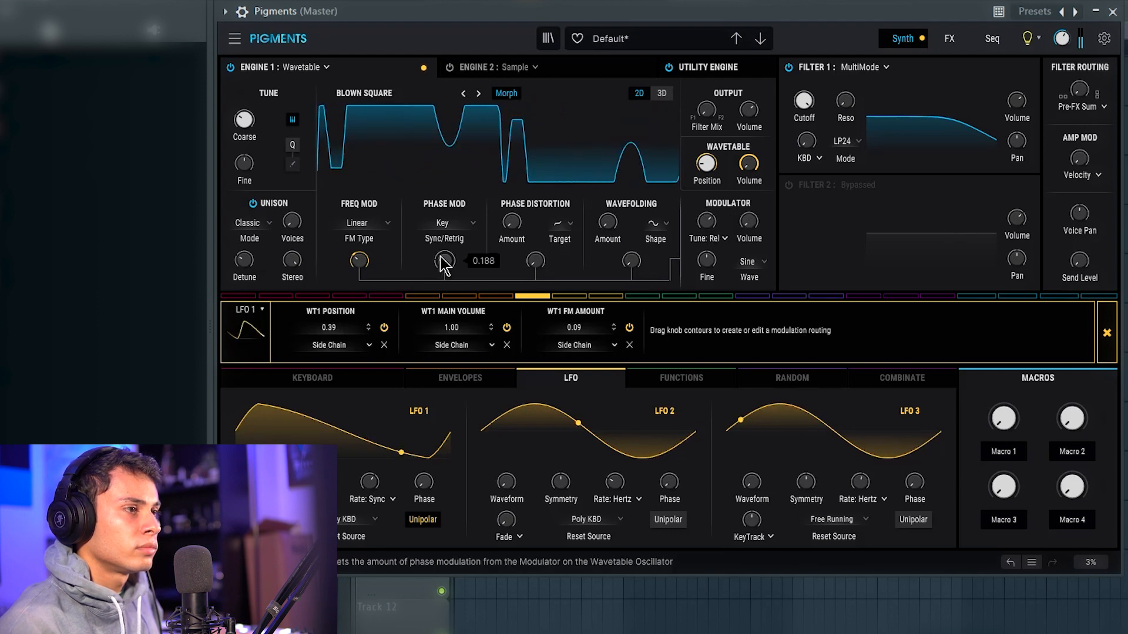
- Try modulating the phase modulation amount with LFO 1 at 0.27, and remove that routing
drag(443, 261, 443, 250)
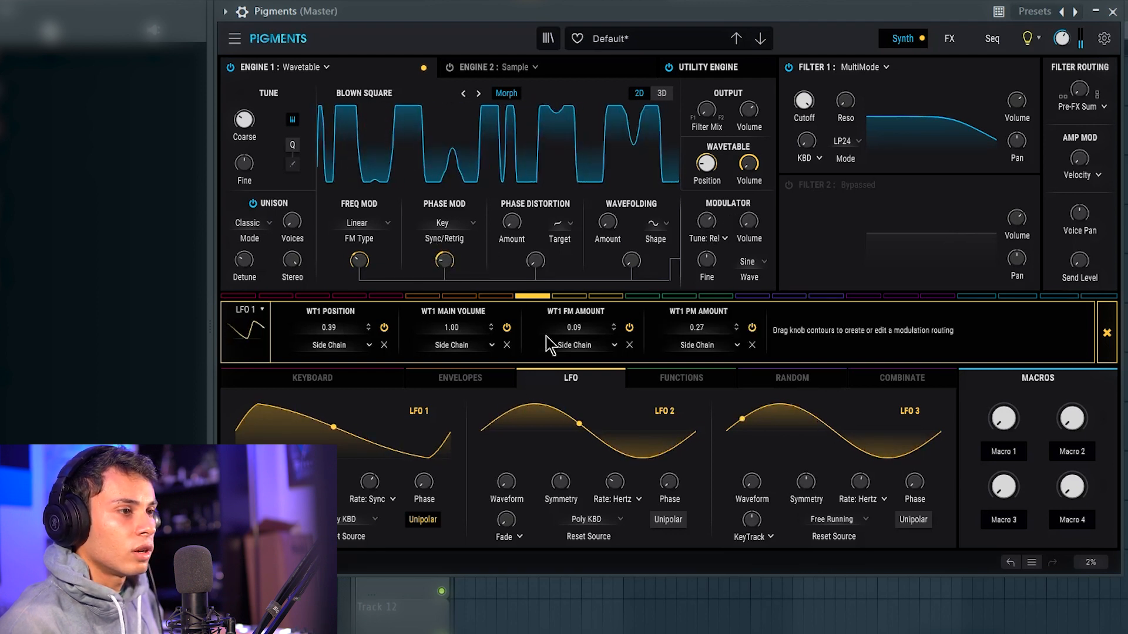
click(751, 346)
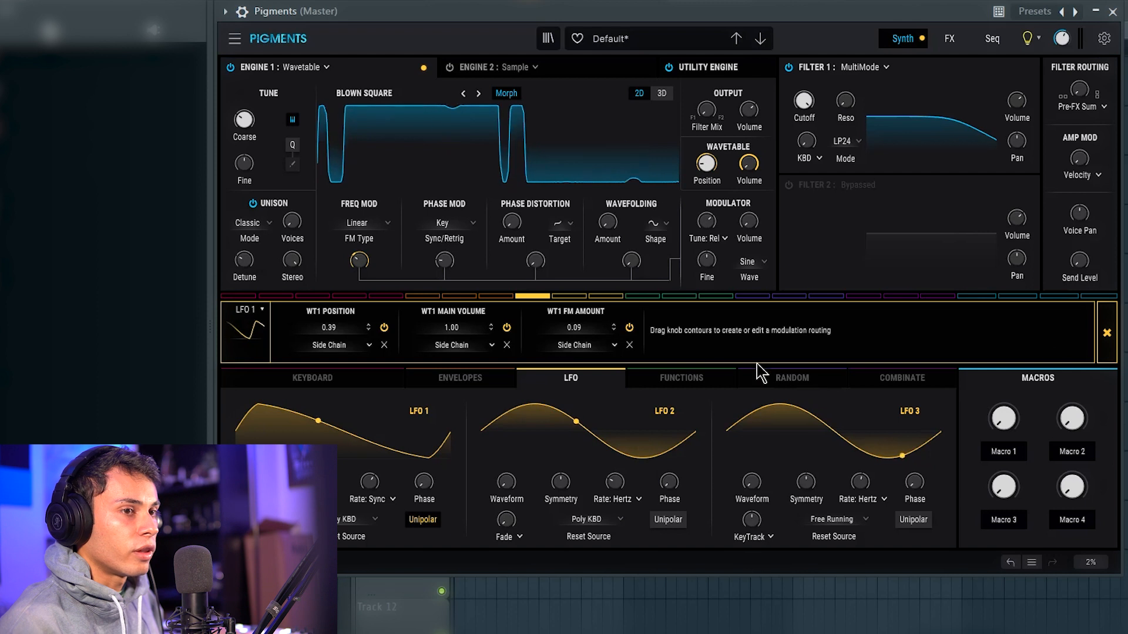
click(1107, 334)
- Shape LFO 2 into a rising ramp by adjusting its waveform and phase and setting symmetry to 1.00
drag(504, 483, 561, 465)
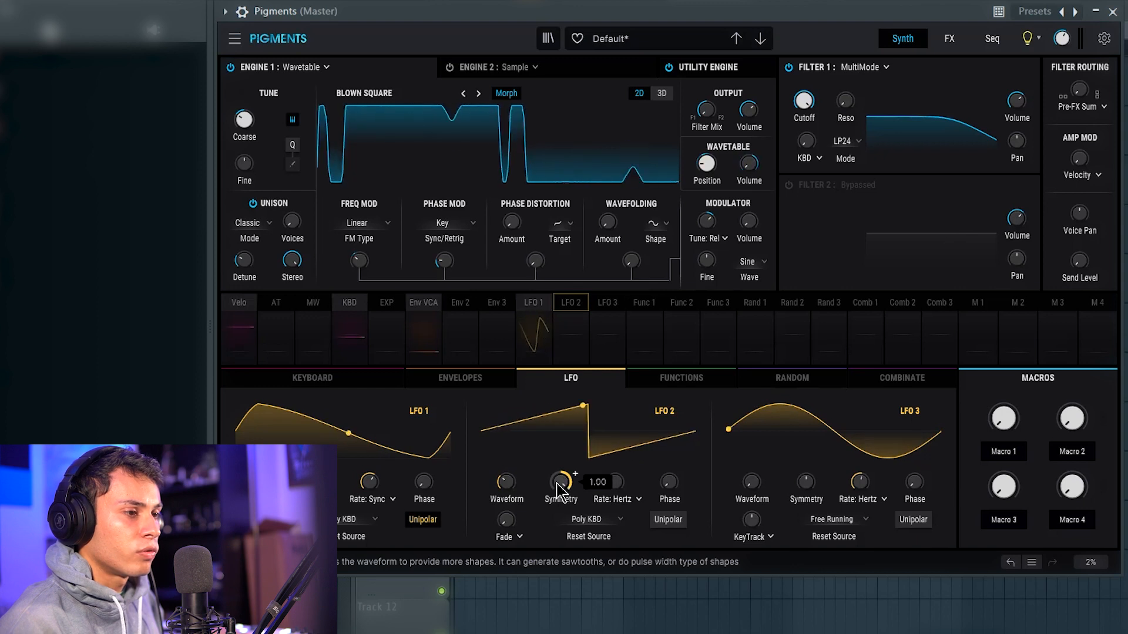
drag(669, 482, 668, 463)
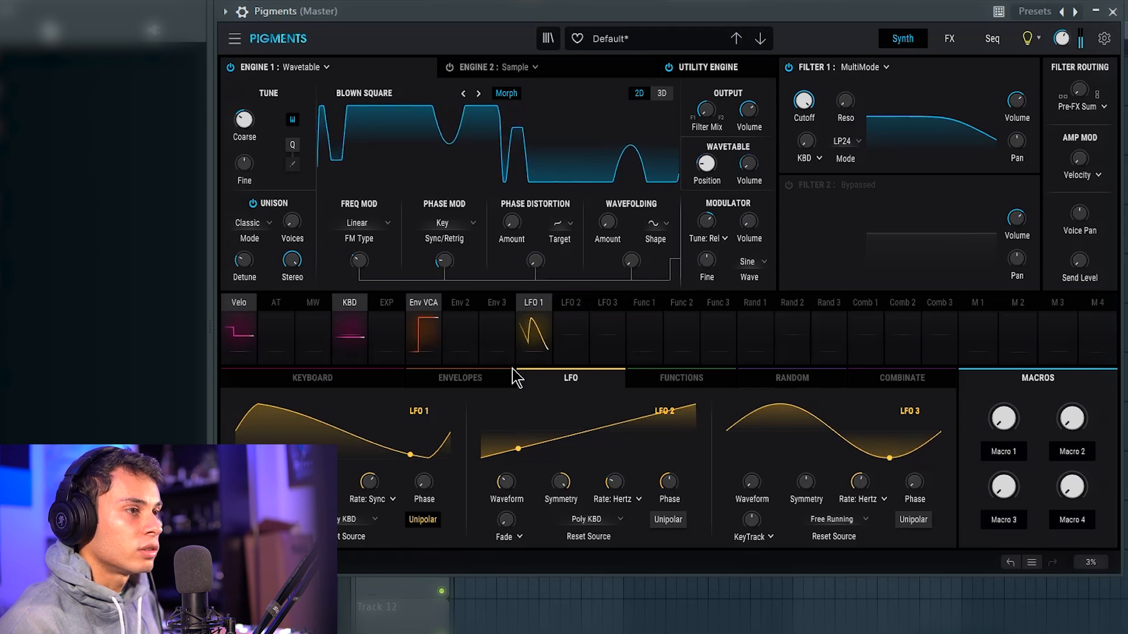
- Route LFO 2 to the phase modulation amount at 0.35 and make LFO 2 unipolar
click(551, 317)
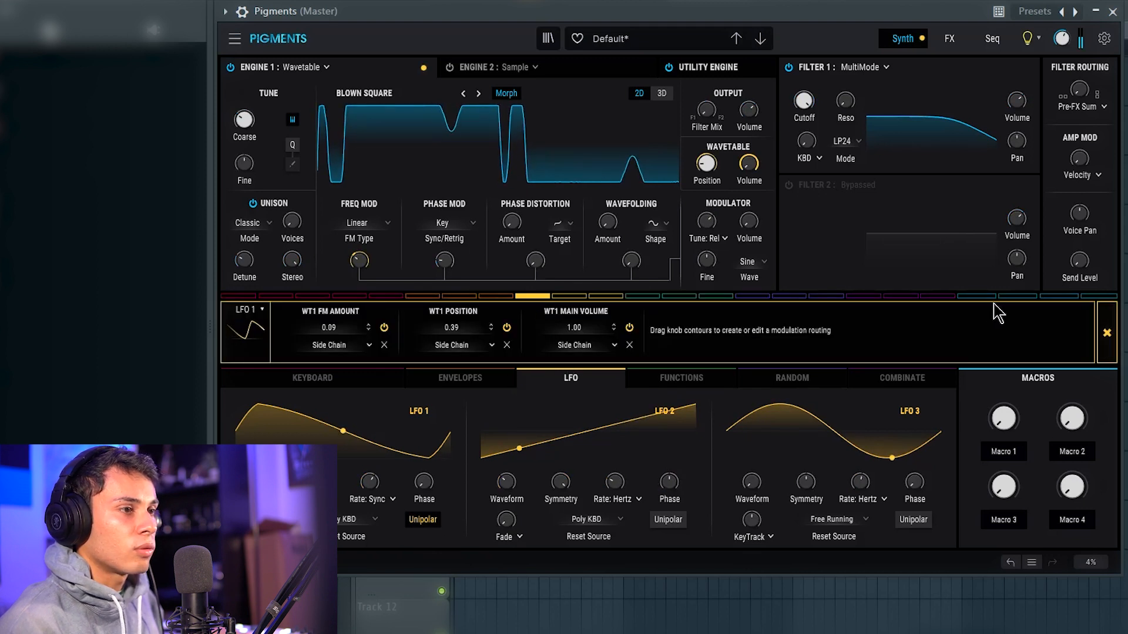
drag(559, 297, 444, 250)
click(664, 519)
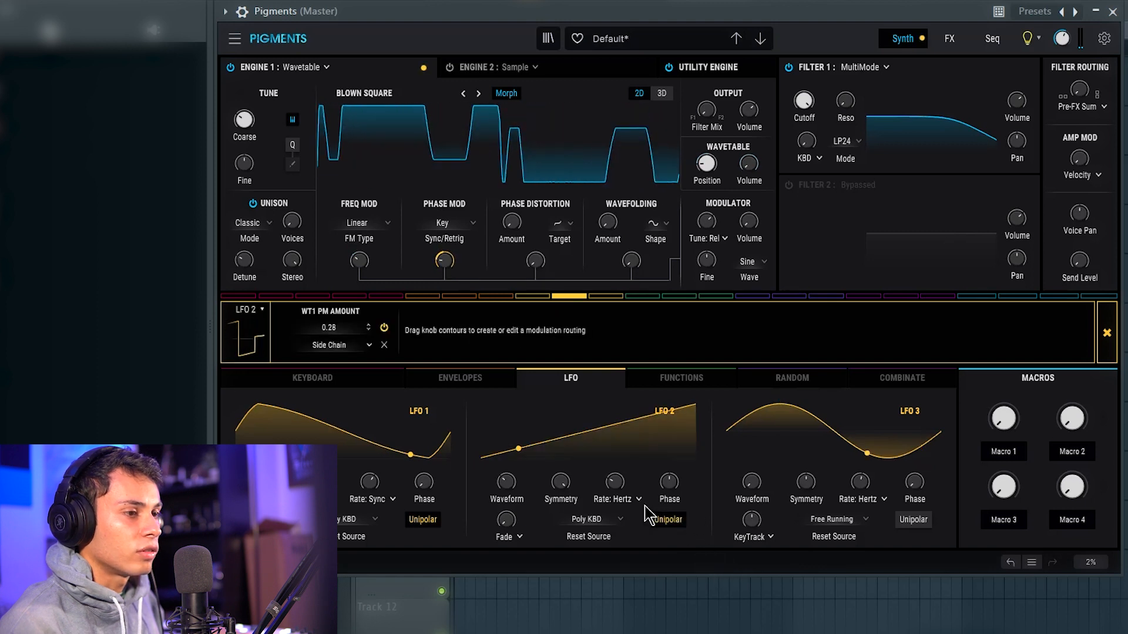
drag(436, 254, 437, 247)
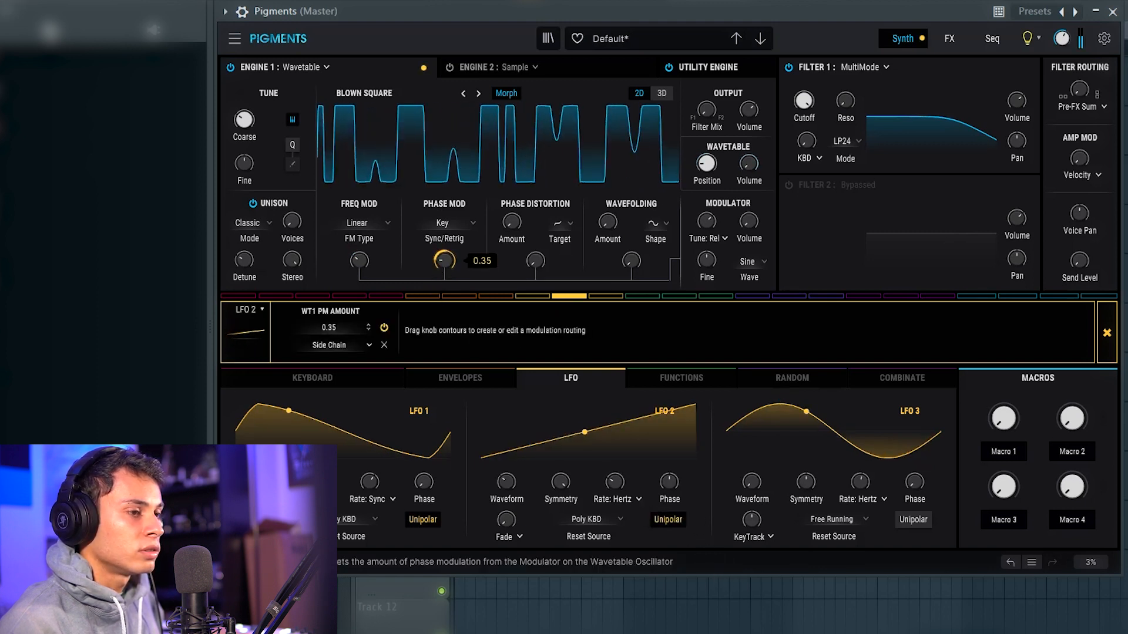
- Switch LFO 2's rate type to sync and adjust its rate
click(623, 499)
click(517, 471)
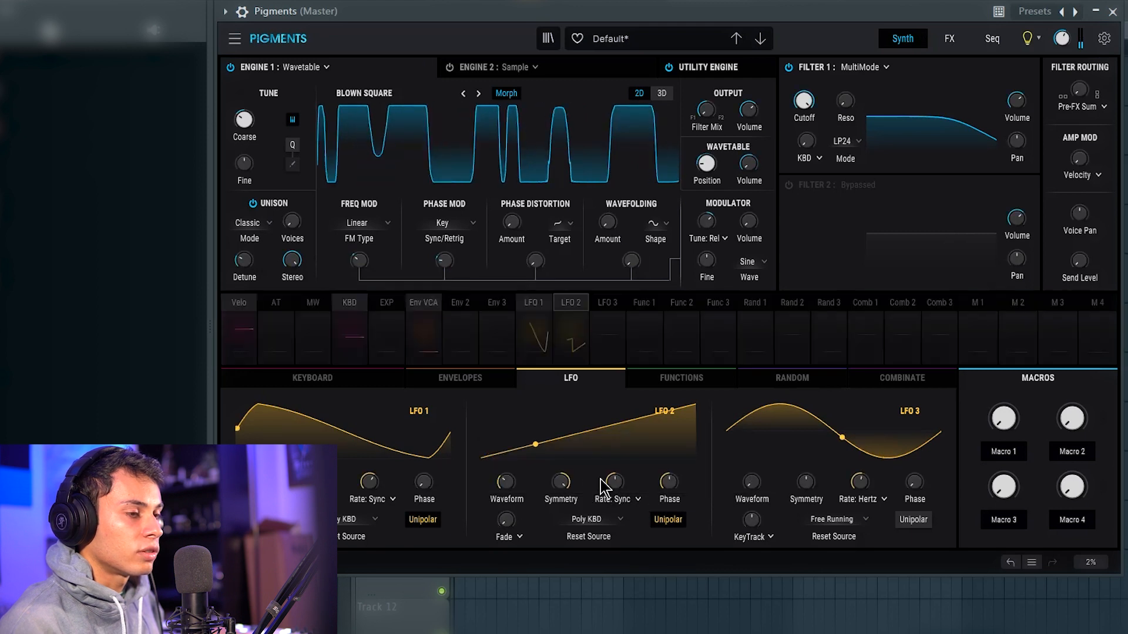
drag(624, 486, 624, 477)
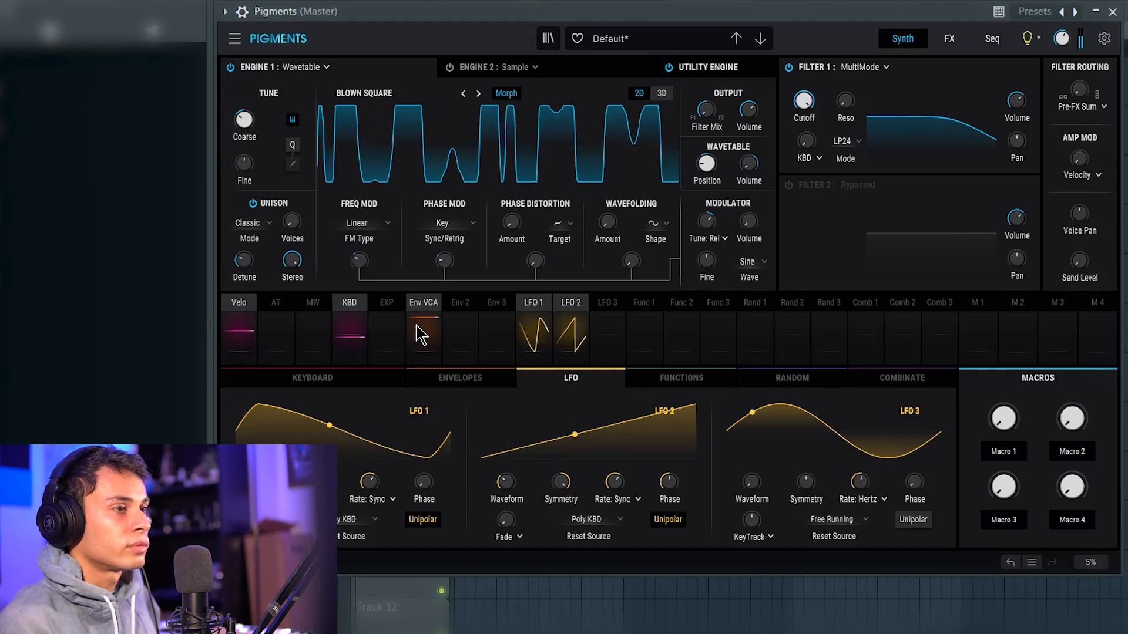
- Set the phase distortion target to Octave Plus and try out different distortion amounts
mouse_move(512, 225)
mouse_down()
mouse_move(512, 199)
mouse_move(514, 229)
mouse_up()
click(561, 223)
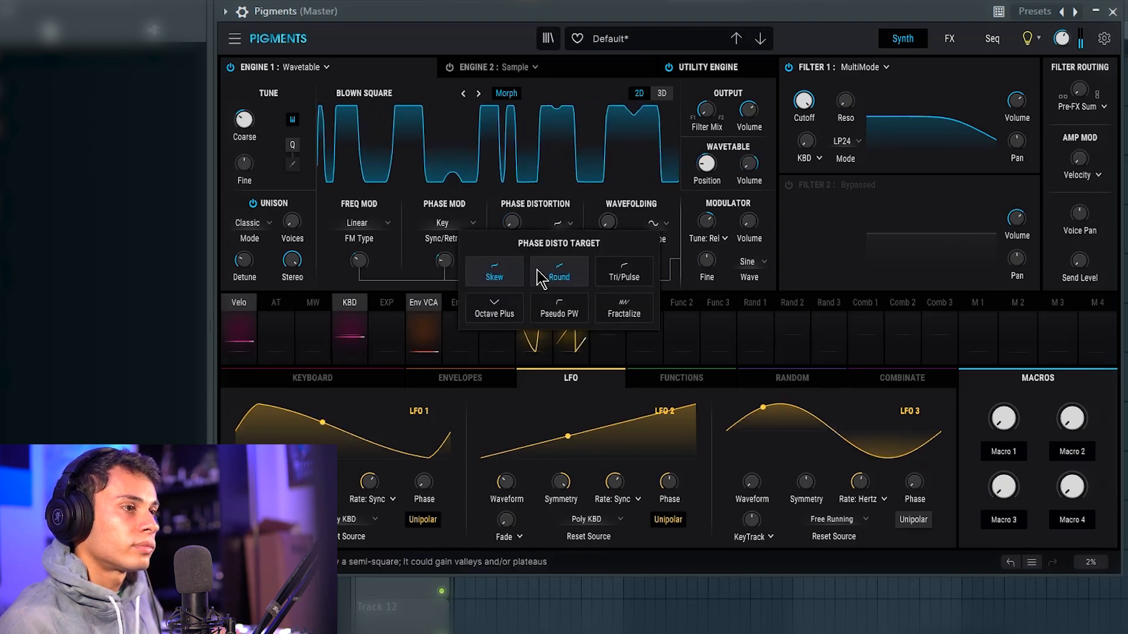
click(505, 307)
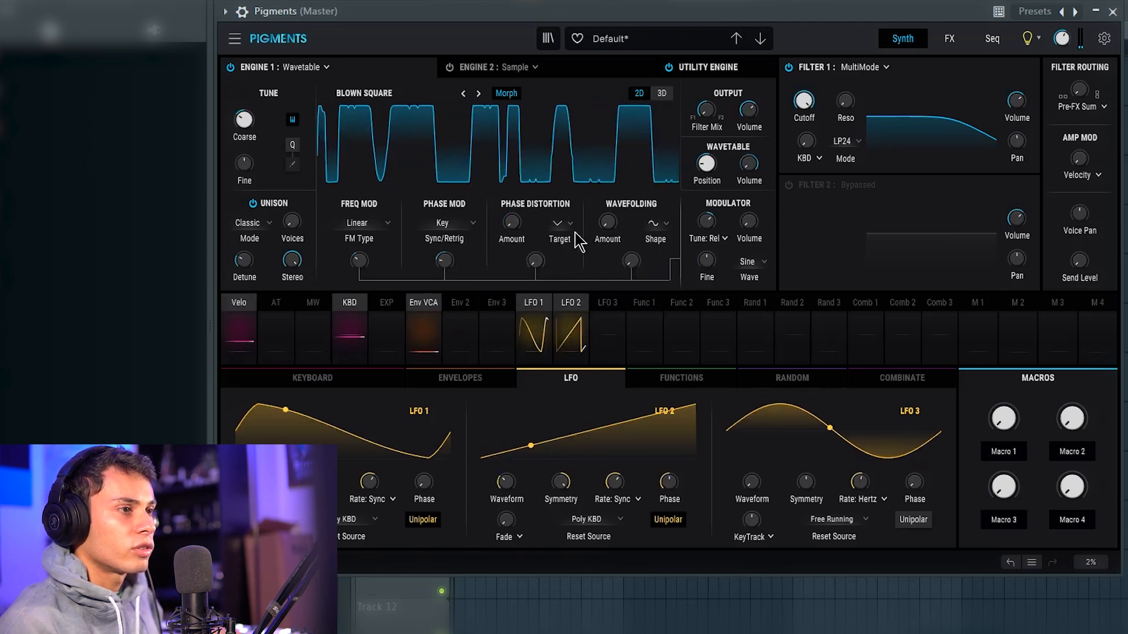
click(559, 224)
click(515, 319)
drag(513, 222, 512, 219)
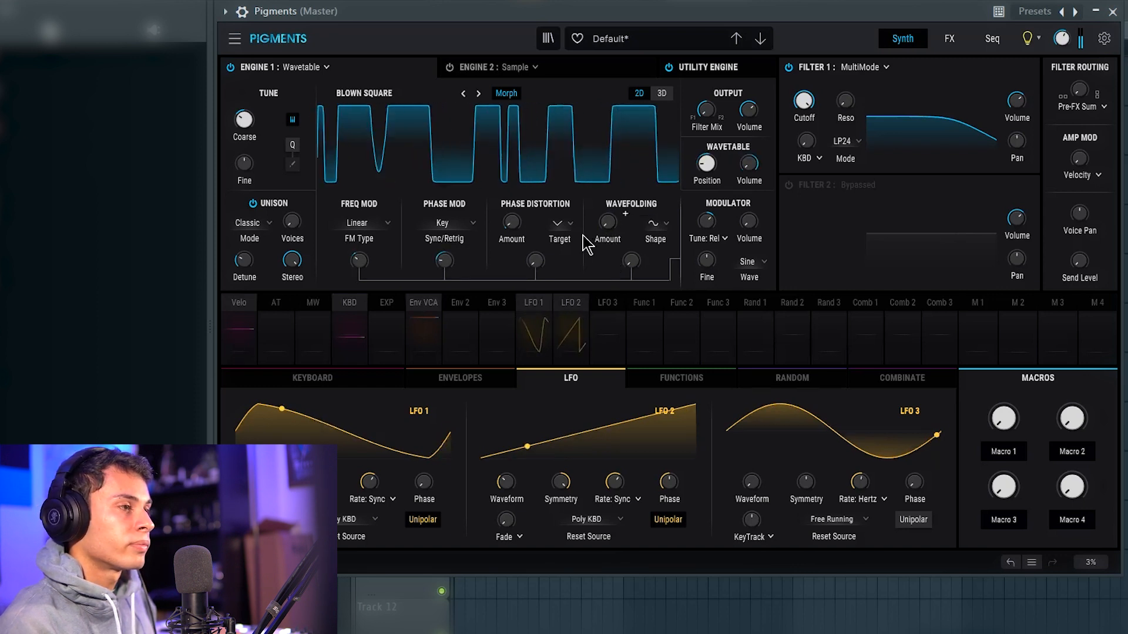
- Increase Engine 1's unison voices and set the unison detune to about 4.69 %
drag(293, 224, 298, 199)
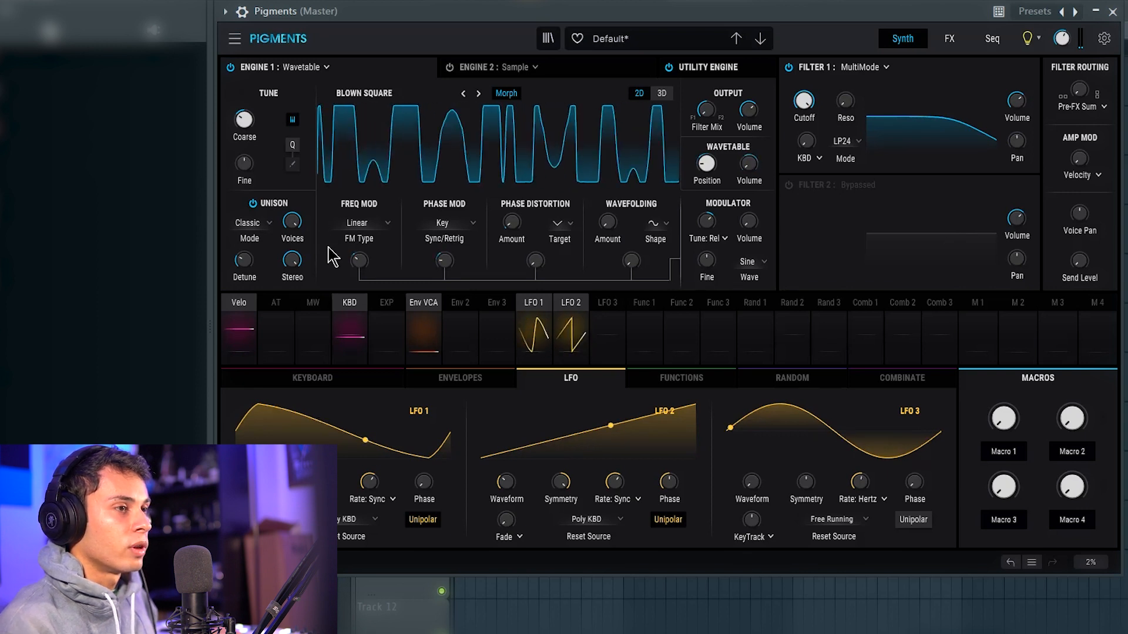
mouse_move(244, 264)
mouse_down()
mouse_move(258, 251)
mouse_move(243, 278)
mouse_move(244, 258)
mouse_up()
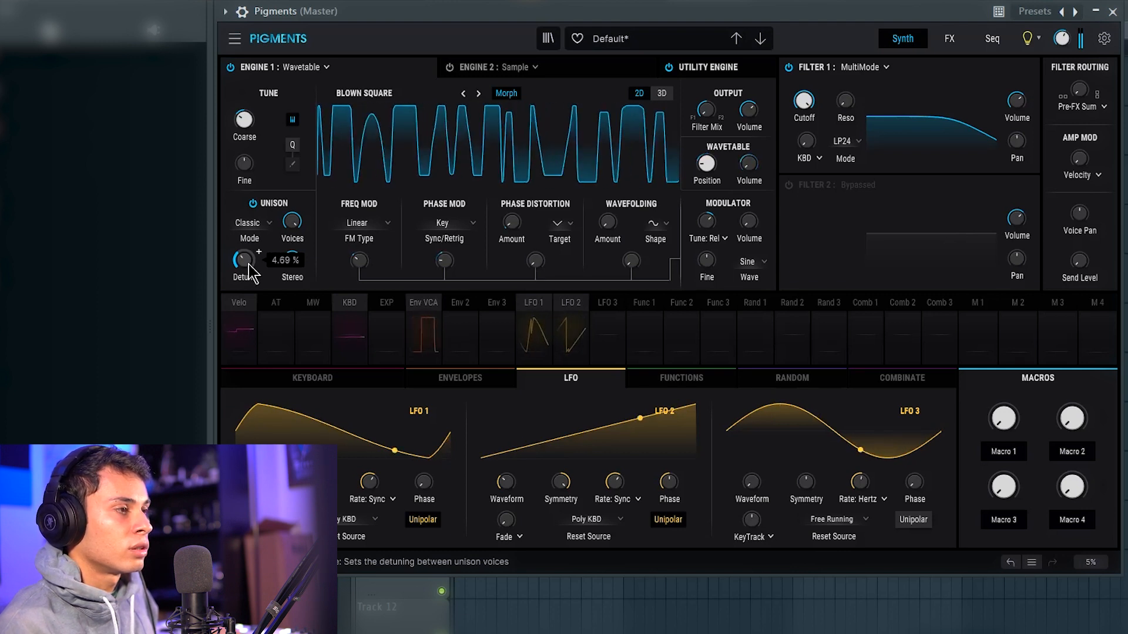
- Adjust Engine 1's unison stereo width and switch Filter 1 to HP24 mode with a lower cutoff
drag(292, 260, 244, 266)
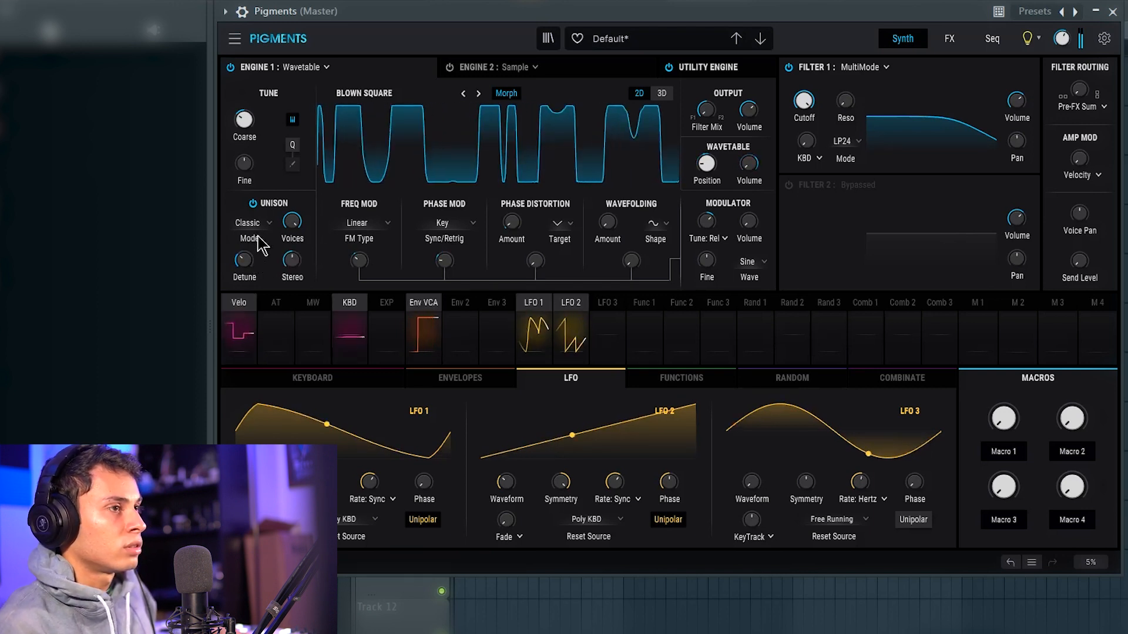
click(858, 69)
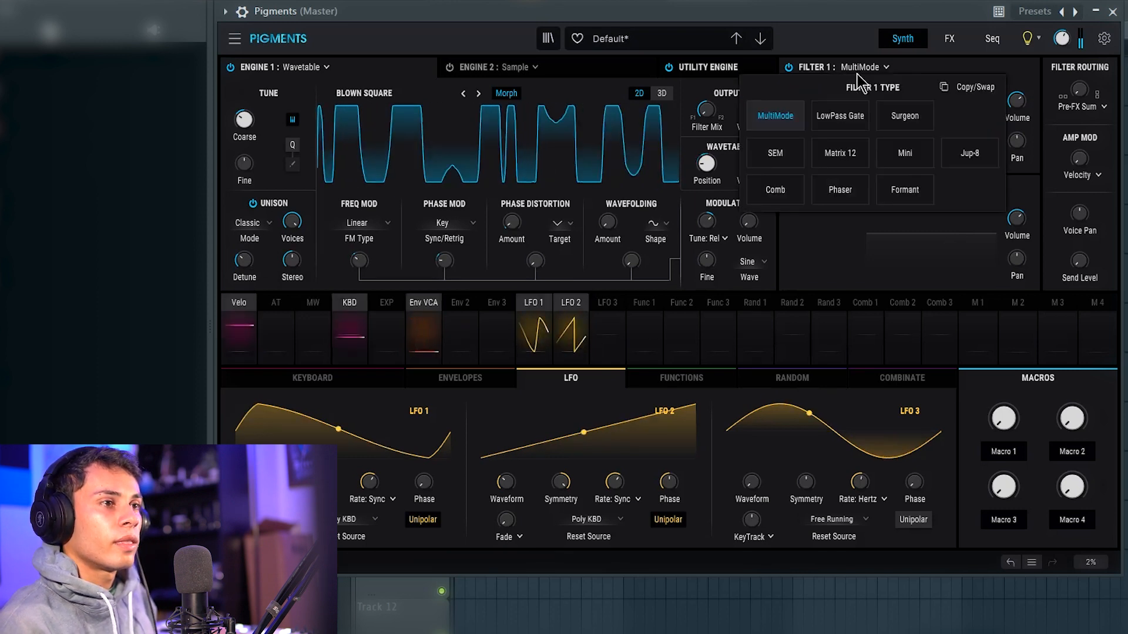
click(788, 126)
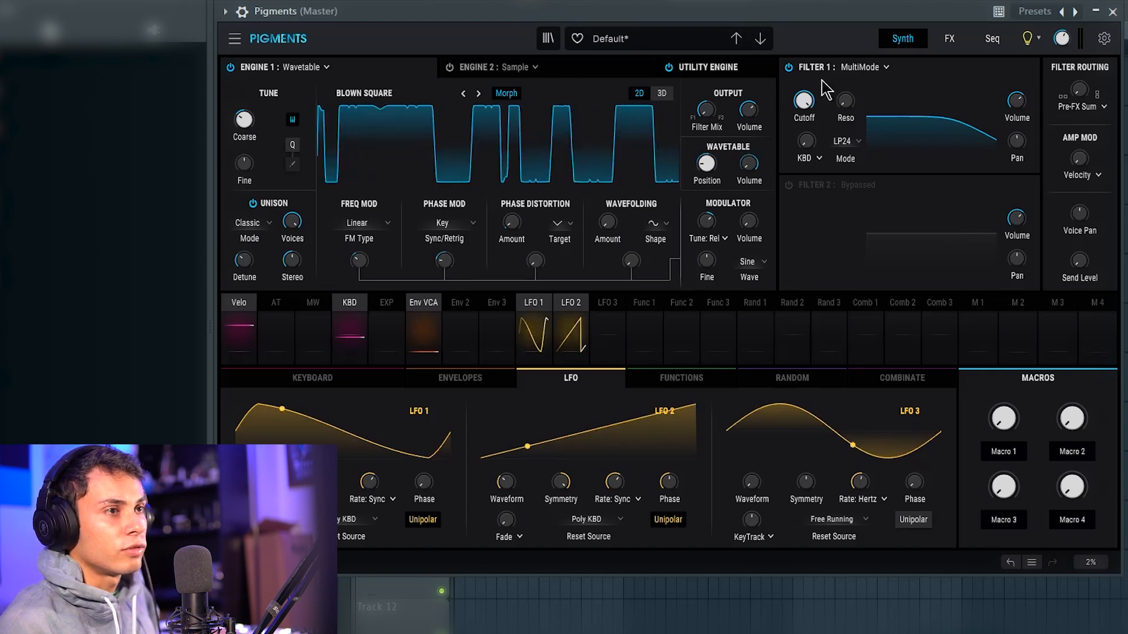
click(844, 141)
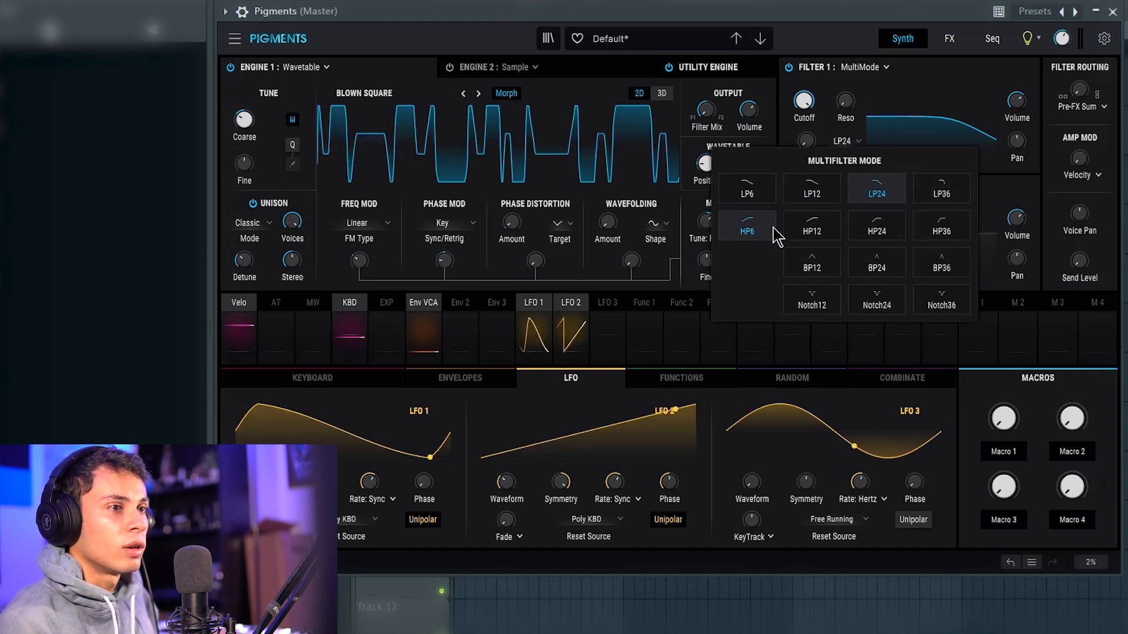
click(893, 237)
drag(804, 101, 803, 120)
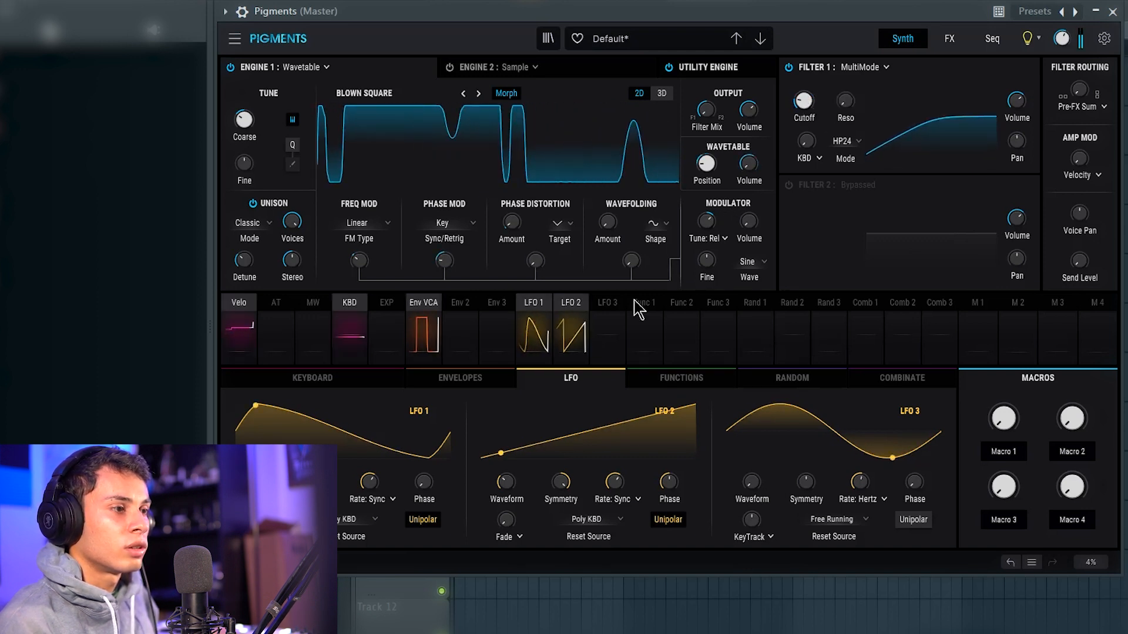
- Route LFO 1 to Filter 1's cutoff at 0.38 and adjust that filter's resonance
click(544, 297)
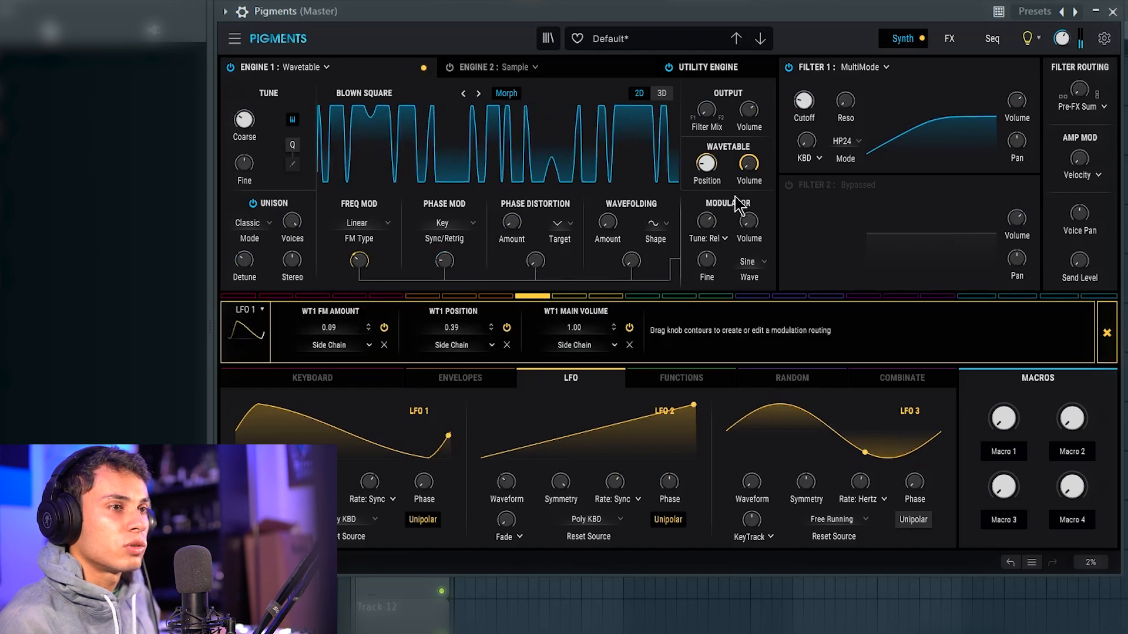
drag(795, 113, 795, 101)
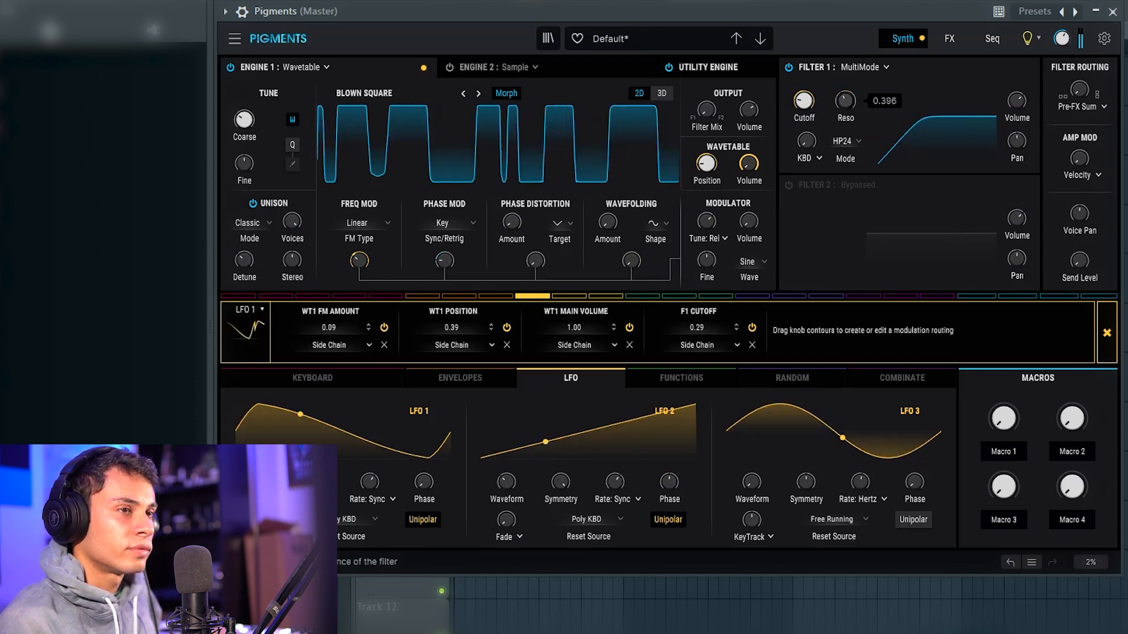
drag(846, 101, 794, 85)
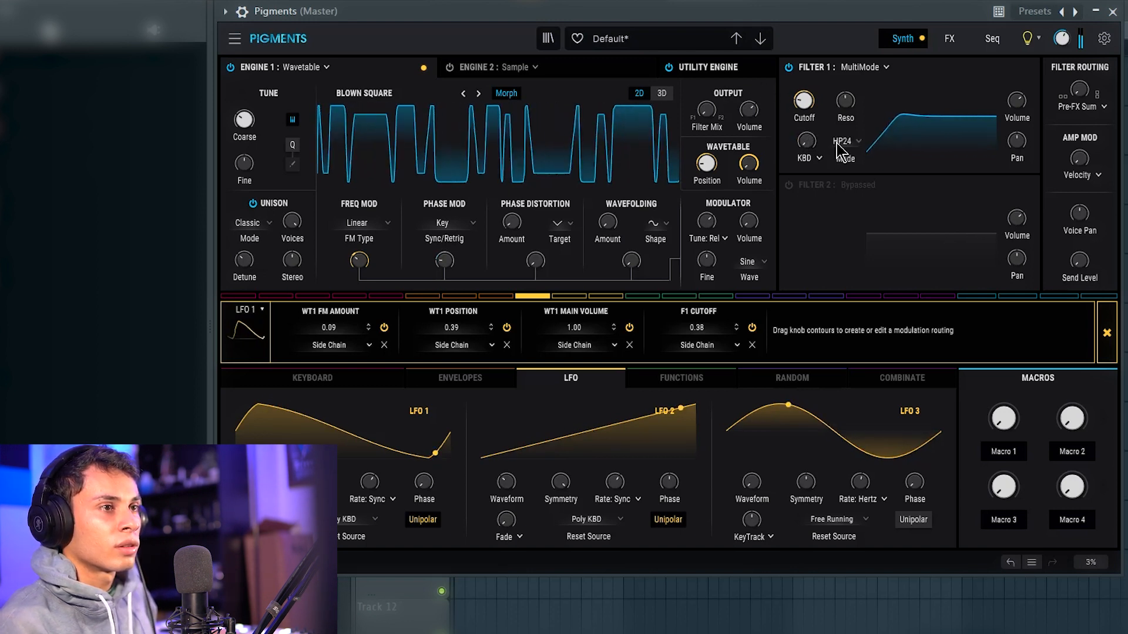
- Enable Filter 2 as a MultiMode Notch24 filter and lower its cutoff to about 1844 Hz
click(789, 184)
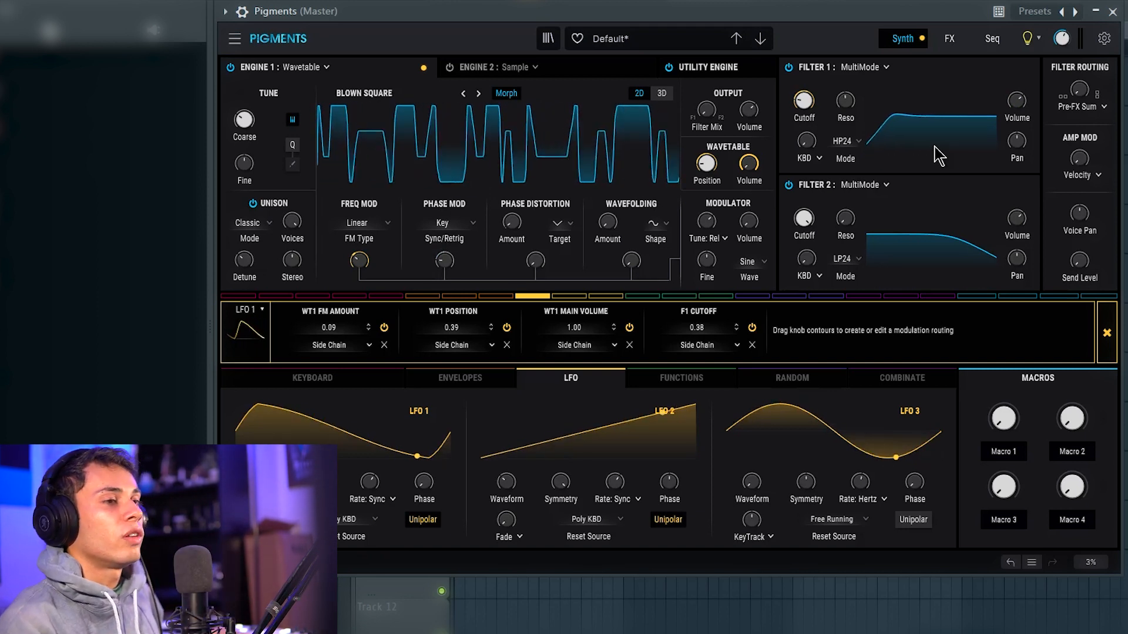
click(872, 186)
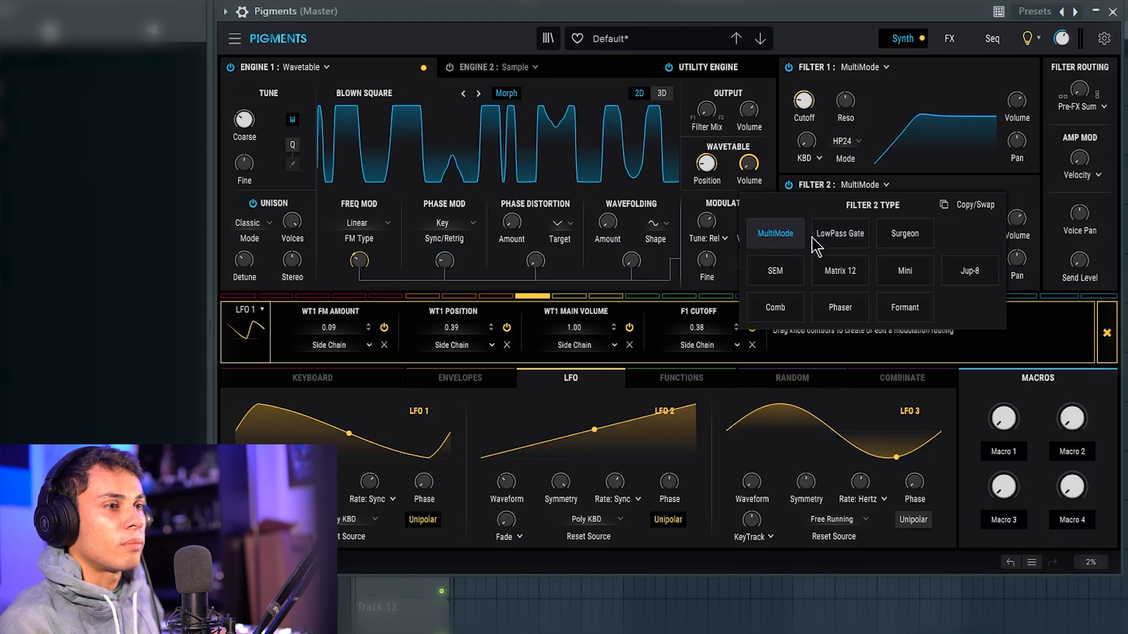
click(855, 184)
click(845, 260)
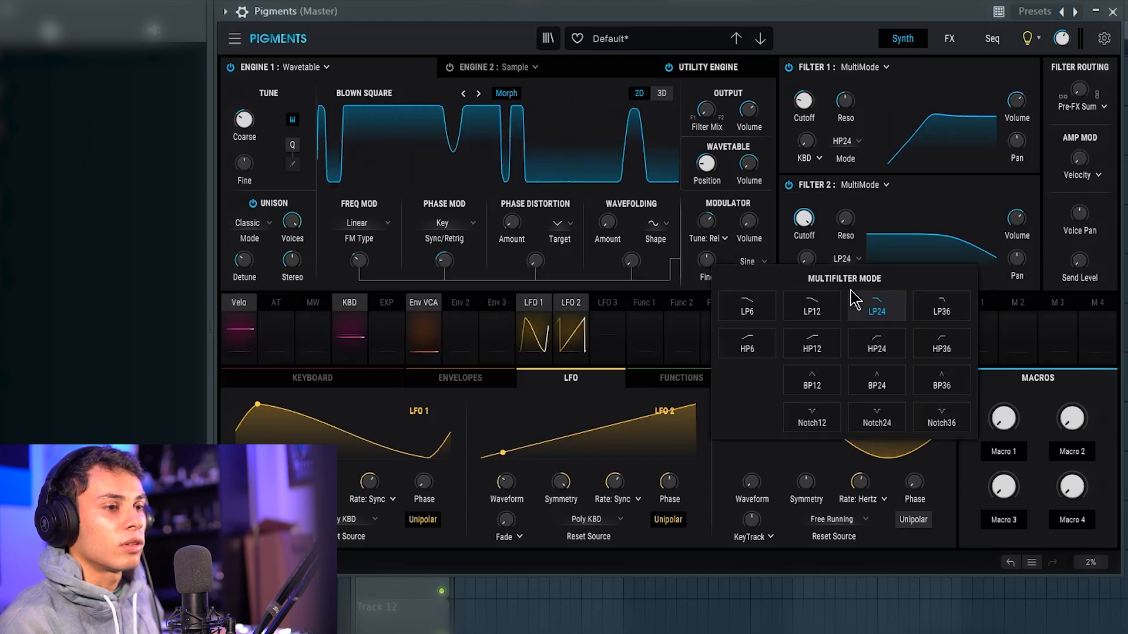
click(883, 419)
drag(804, 219, 804, 248)
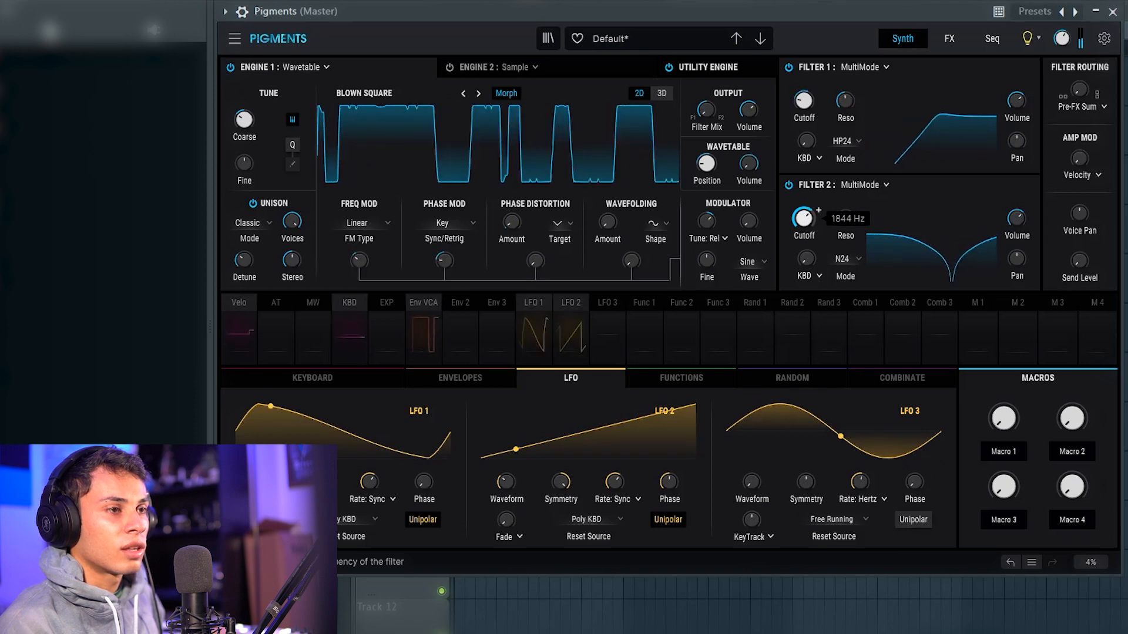
- Route LFO 1 to Filter 2's cutoff at -0.15 and set that filter's resonance to about 0.372
click(534, 332)
drag(805, 214, 805, 225)
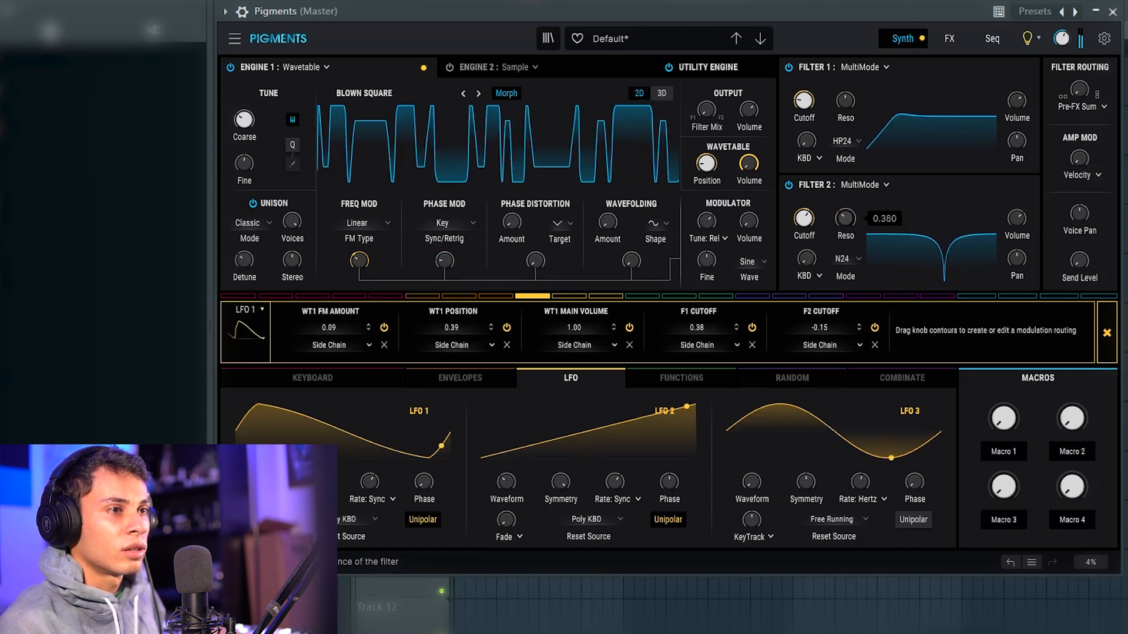
drag(845, 218, 846, 226)
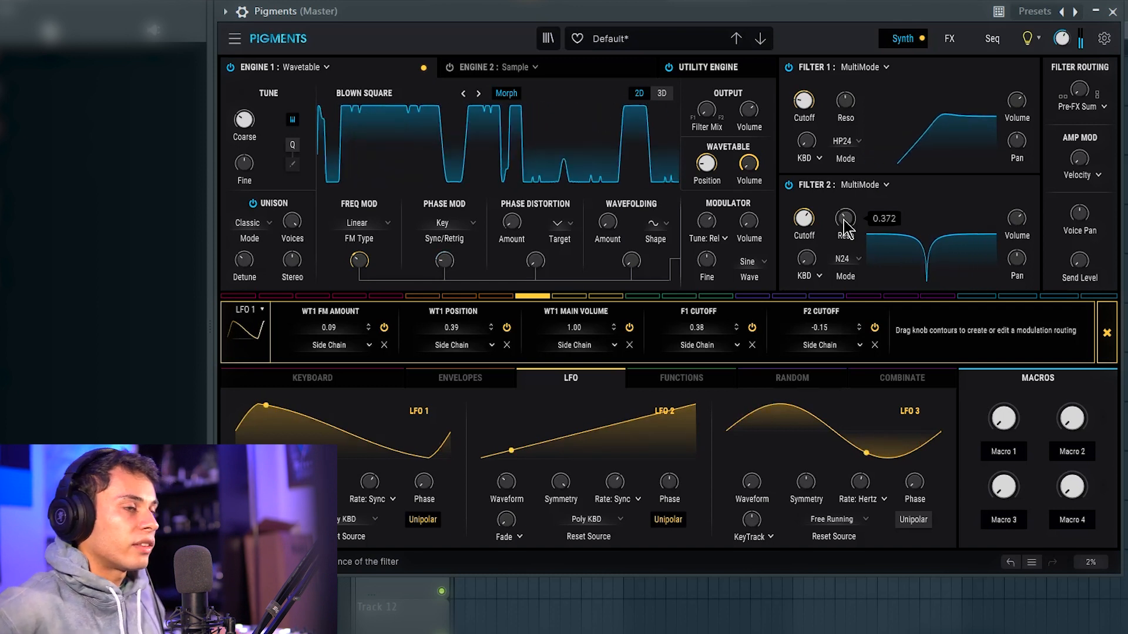
- Turn on the utility engine's oscillator and send its output to Direct Out
click(702, 68)
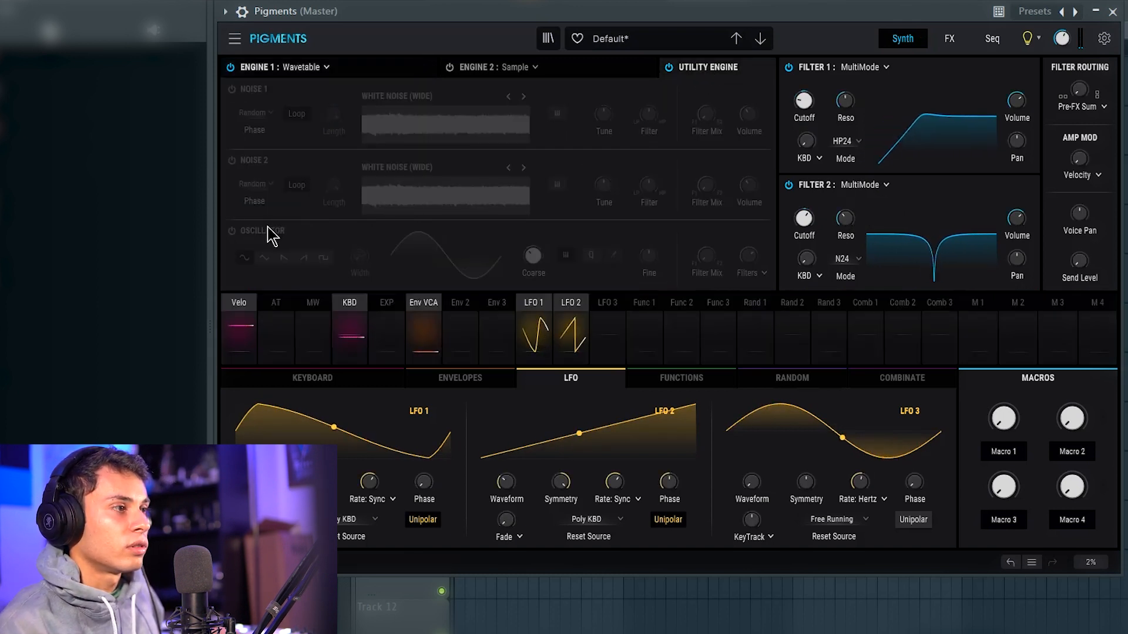
click(232, 230)
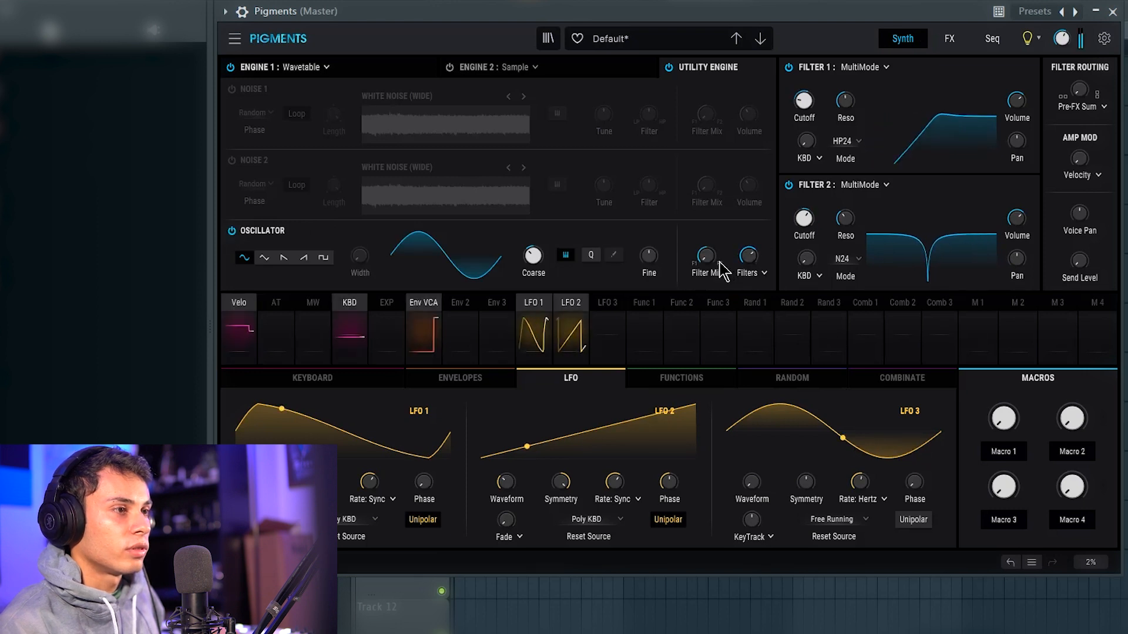
click(760, 276)
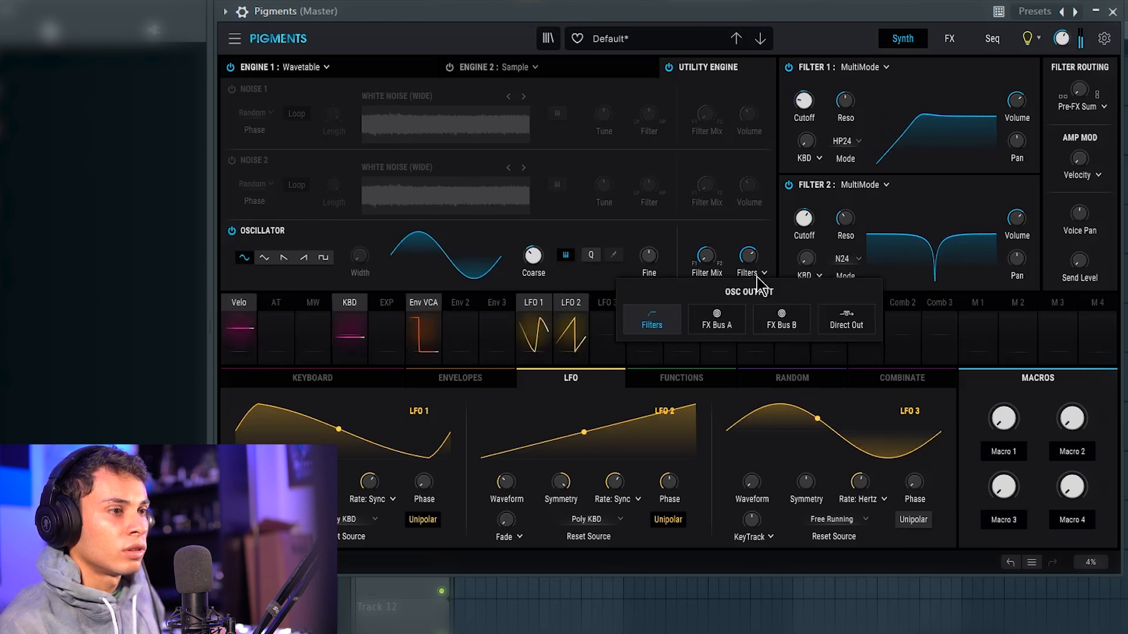
click(849, 323)
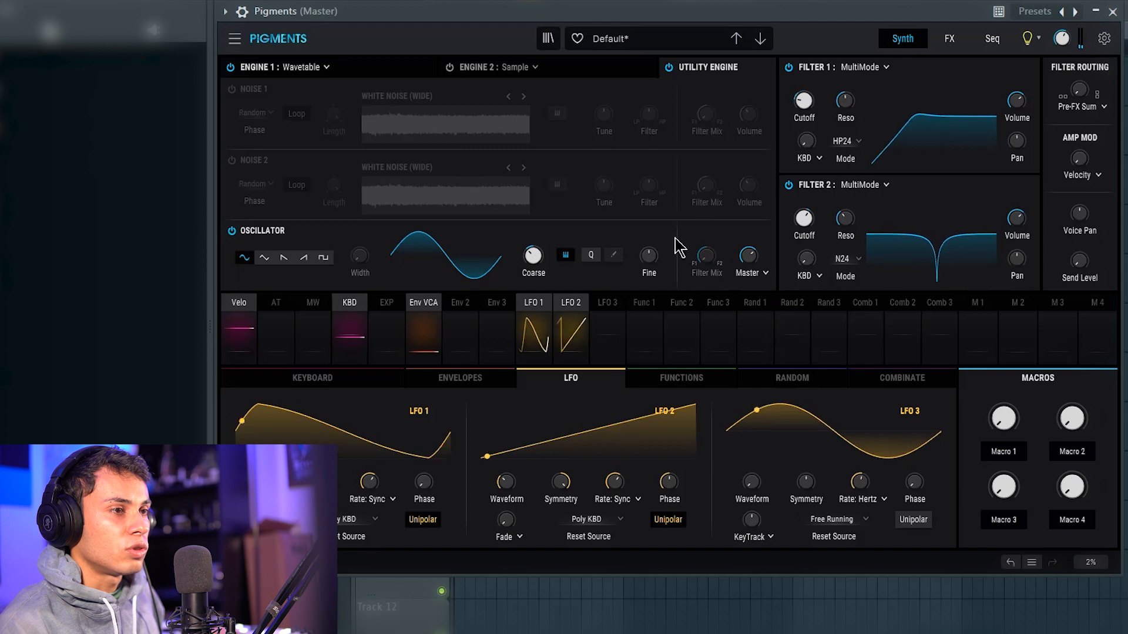
- Modulate the utility oscillator's volume with LFO 1 at 1.00, and lower its coarse pitch with a triangle waveform
click(536, 314)
drag(743, 248, 743, 200)
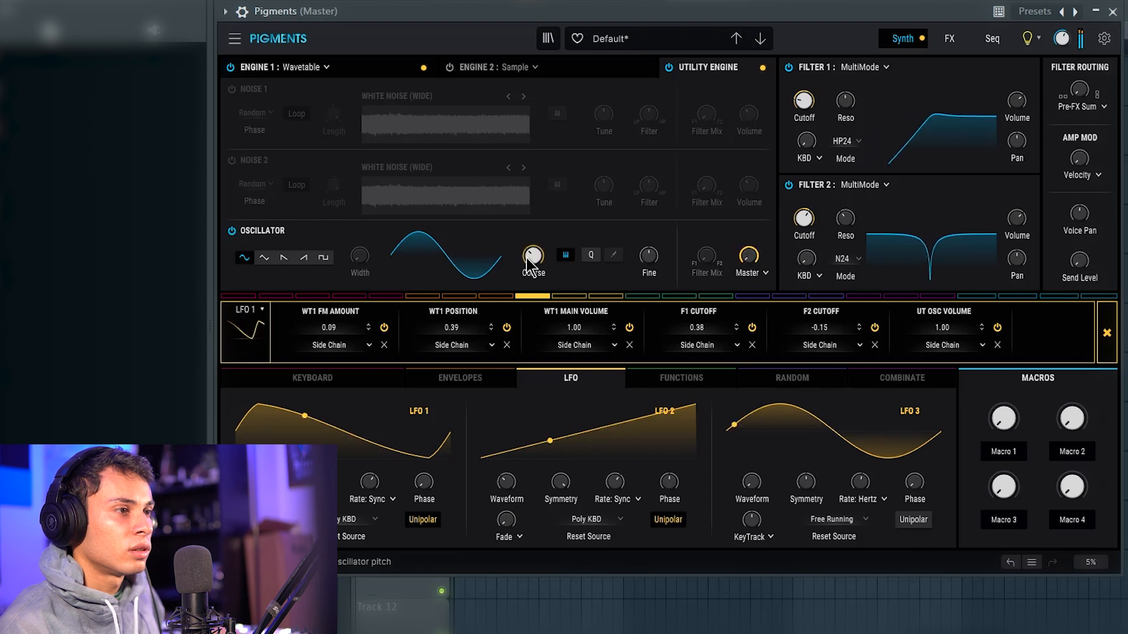
drag(534, 256, 534, 260)
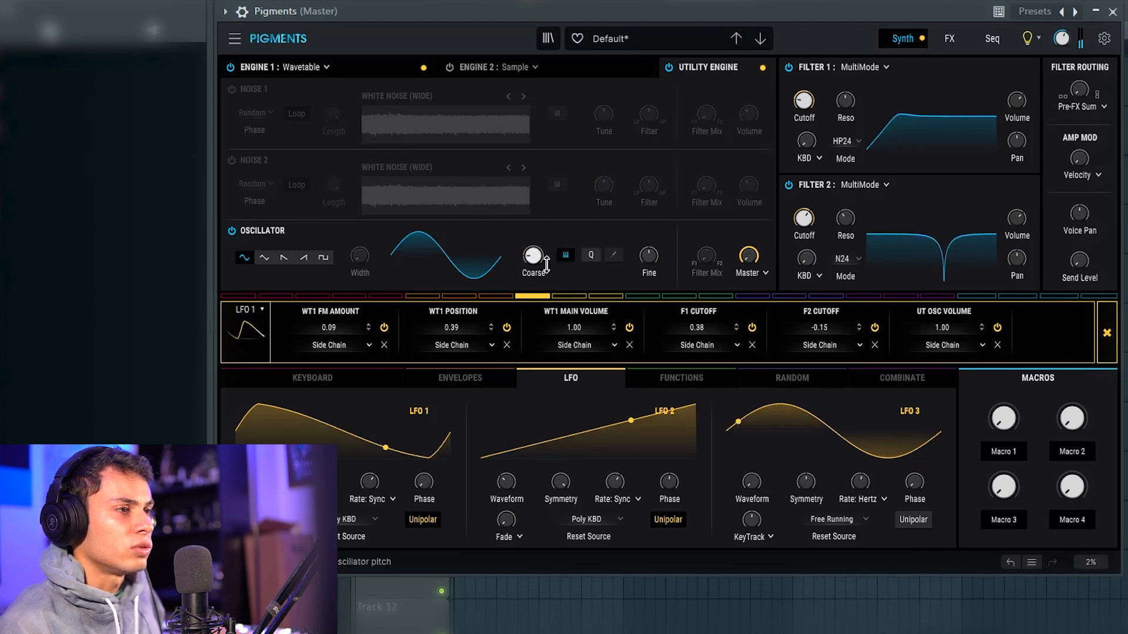
click(265, 257)
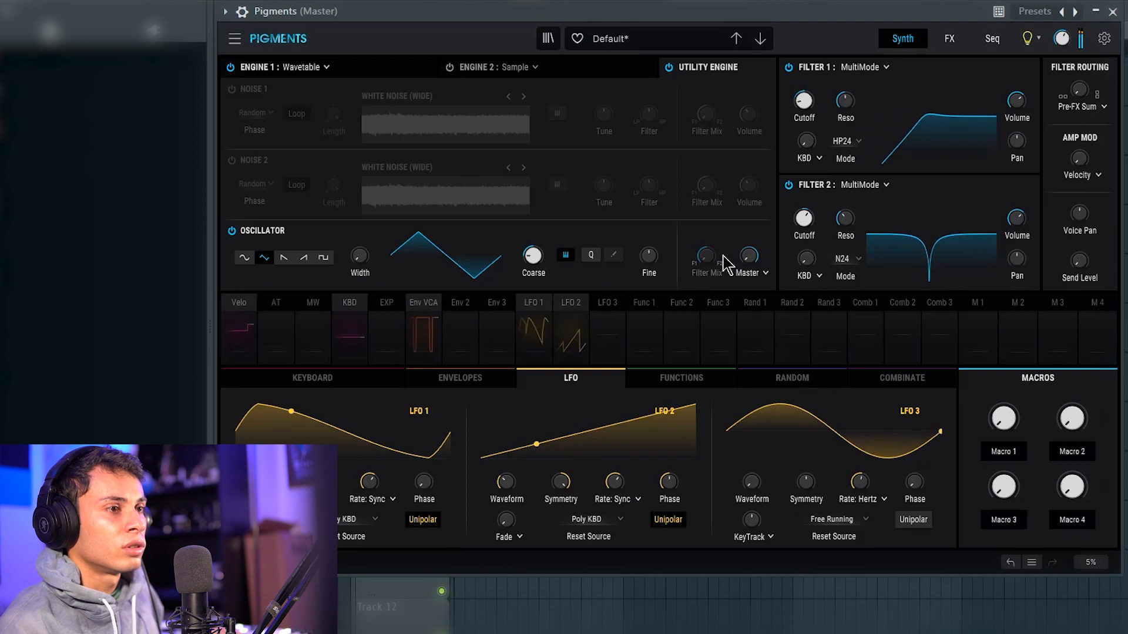
- Replace the delay in FX A's first slot with a Multiband compressor using the OPP preset
click(950, 38)
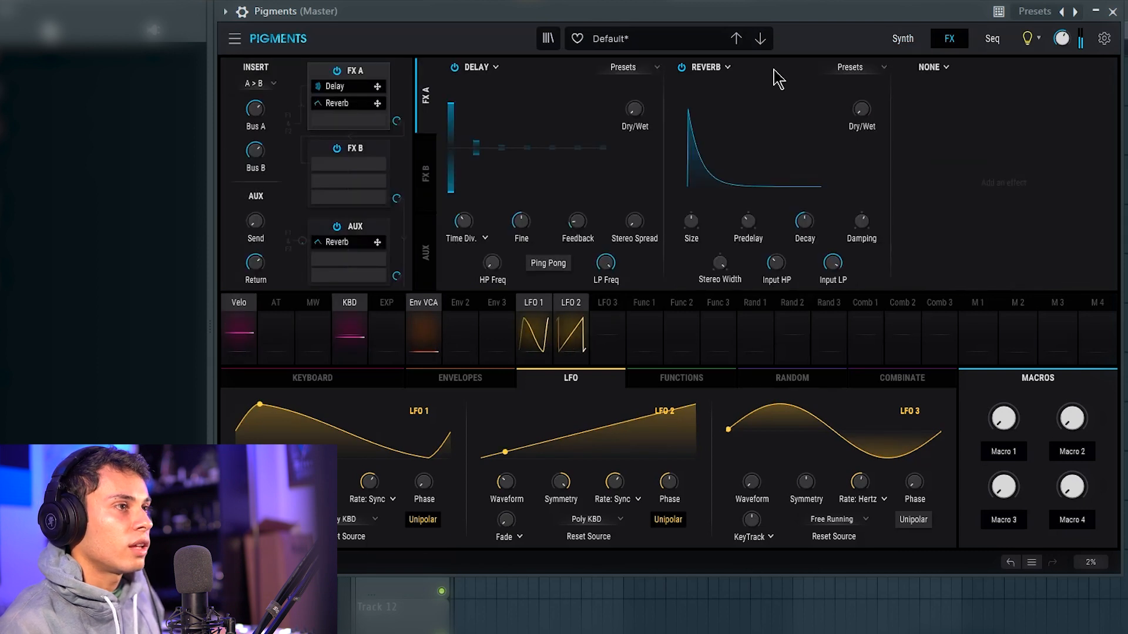
click(470, 68)
click(692, 141)
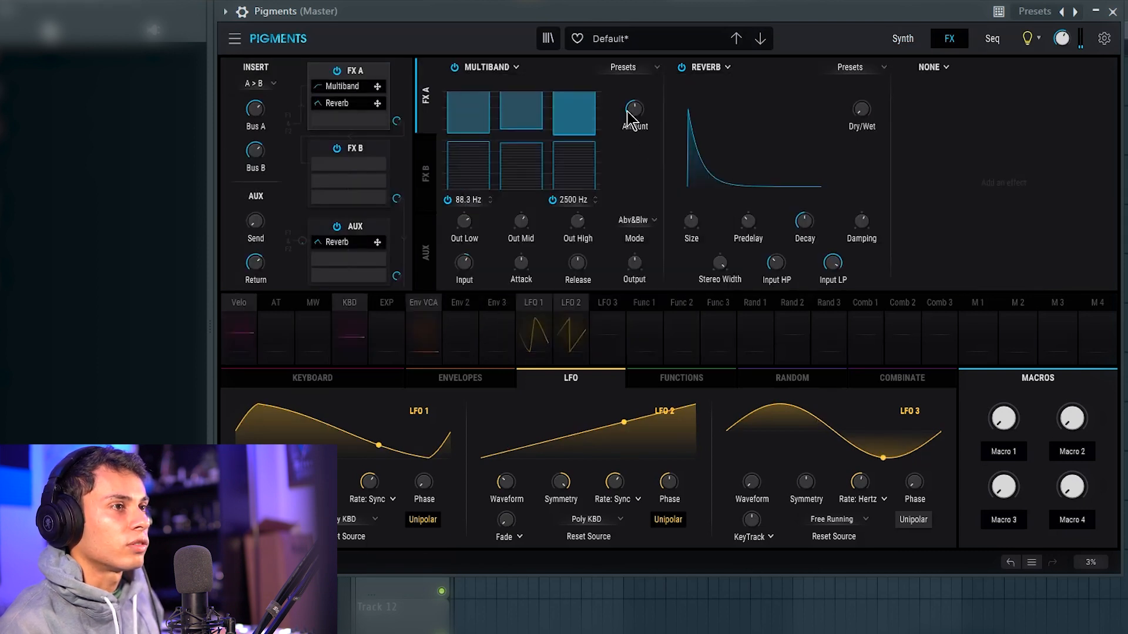
click(646, 67)
click(646, 180)
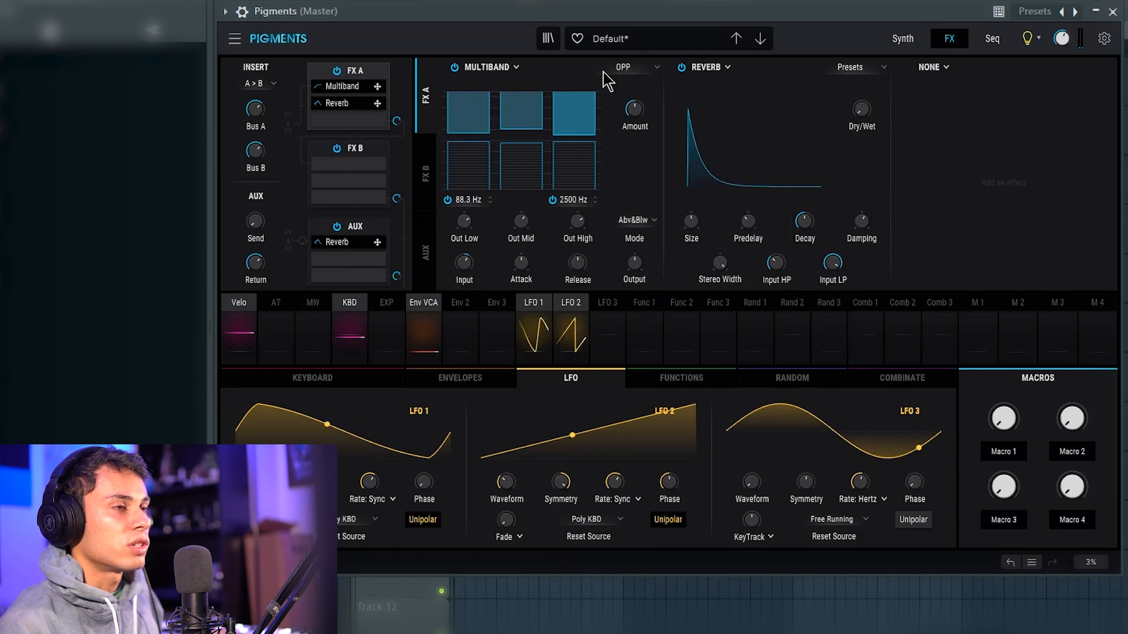
- Replace the reverb in FX A's second slot with a Phaser
click(708, 68)
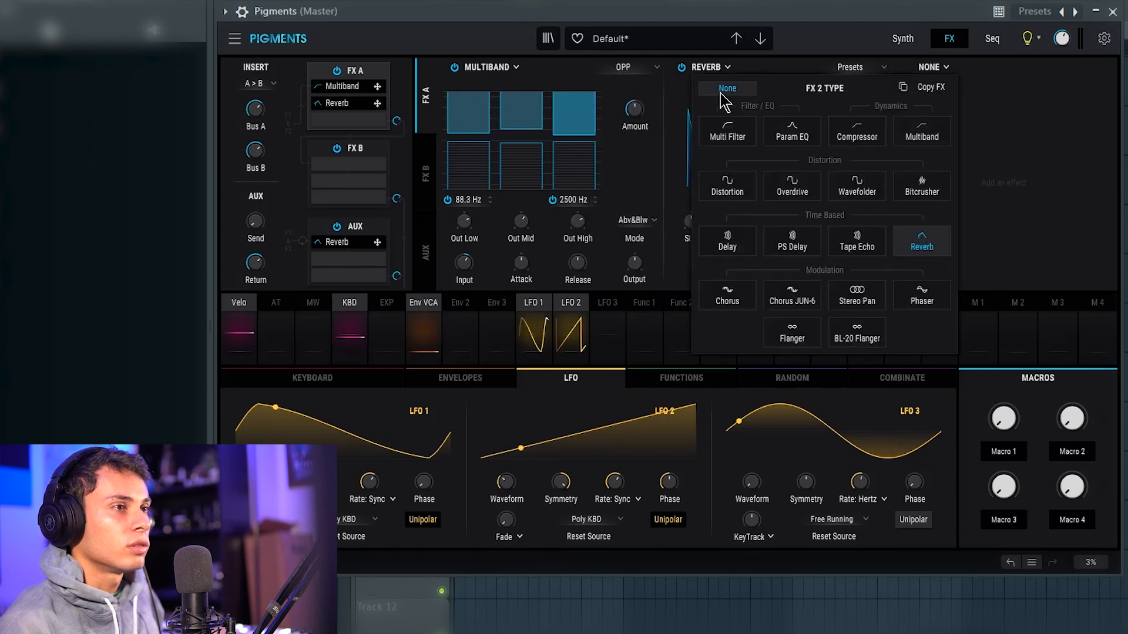
click(727, 89)
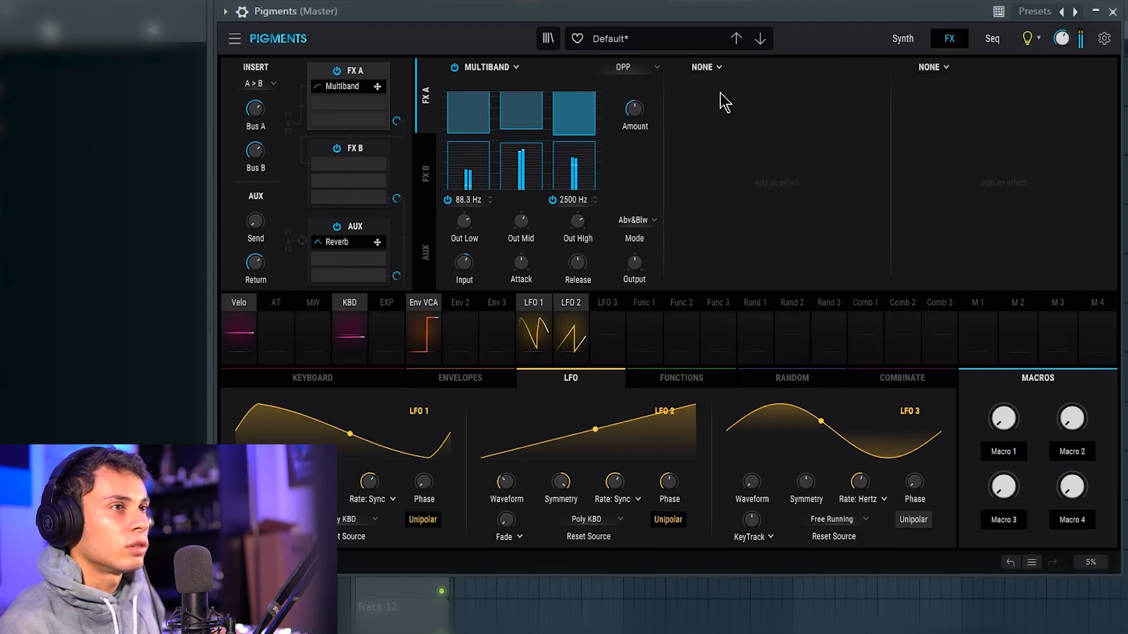
click(899, 39)
click(947, 41)
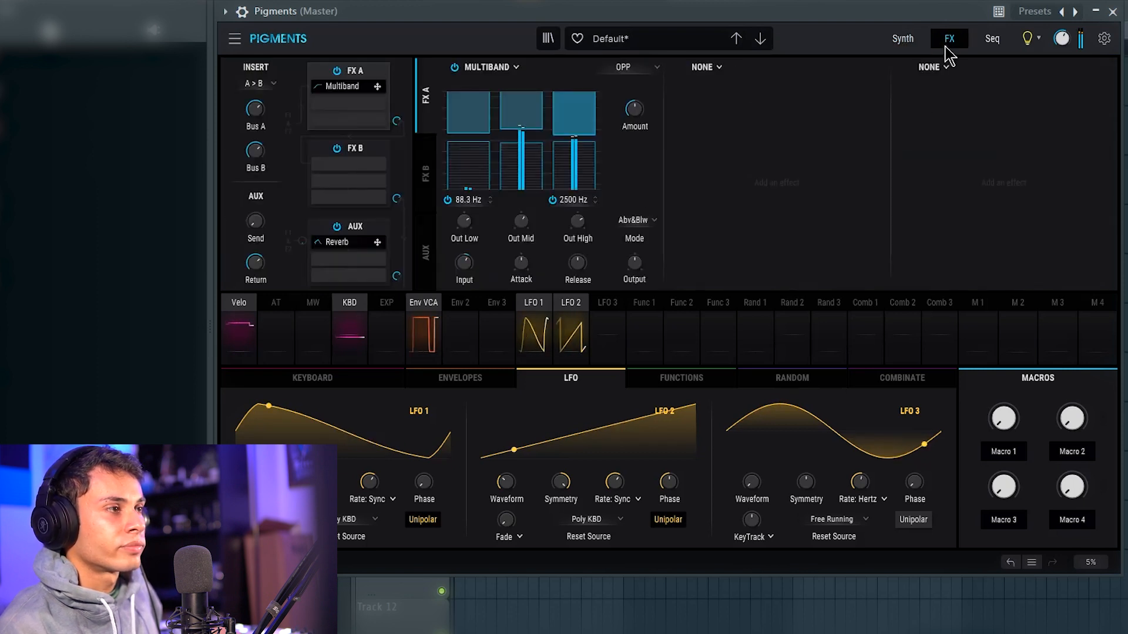
click(718, 69)
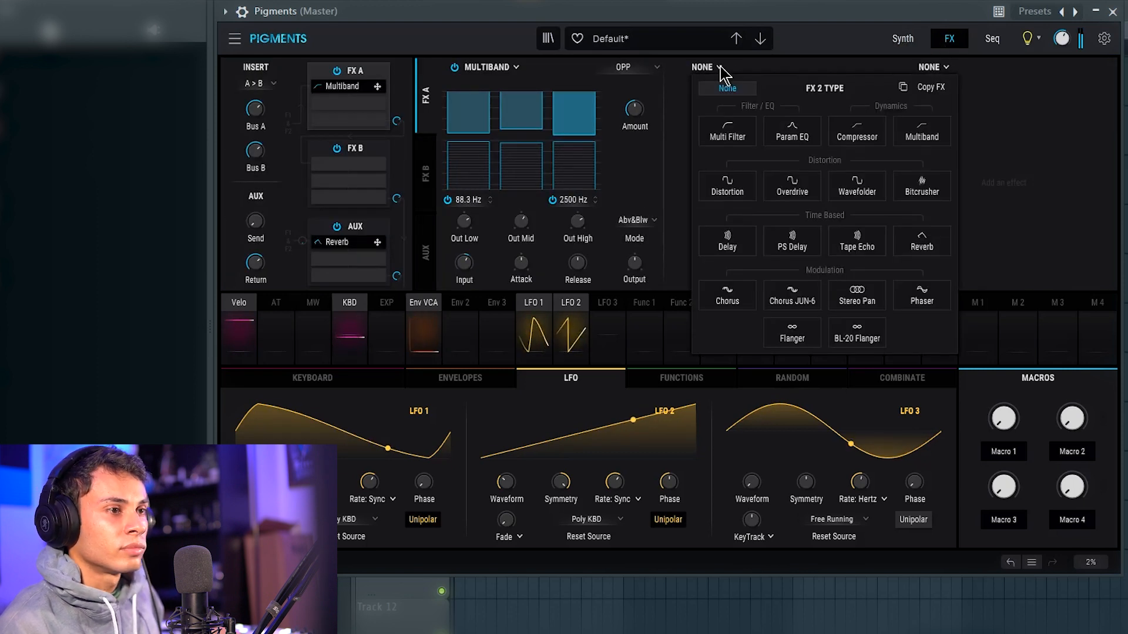
click(921, 295)
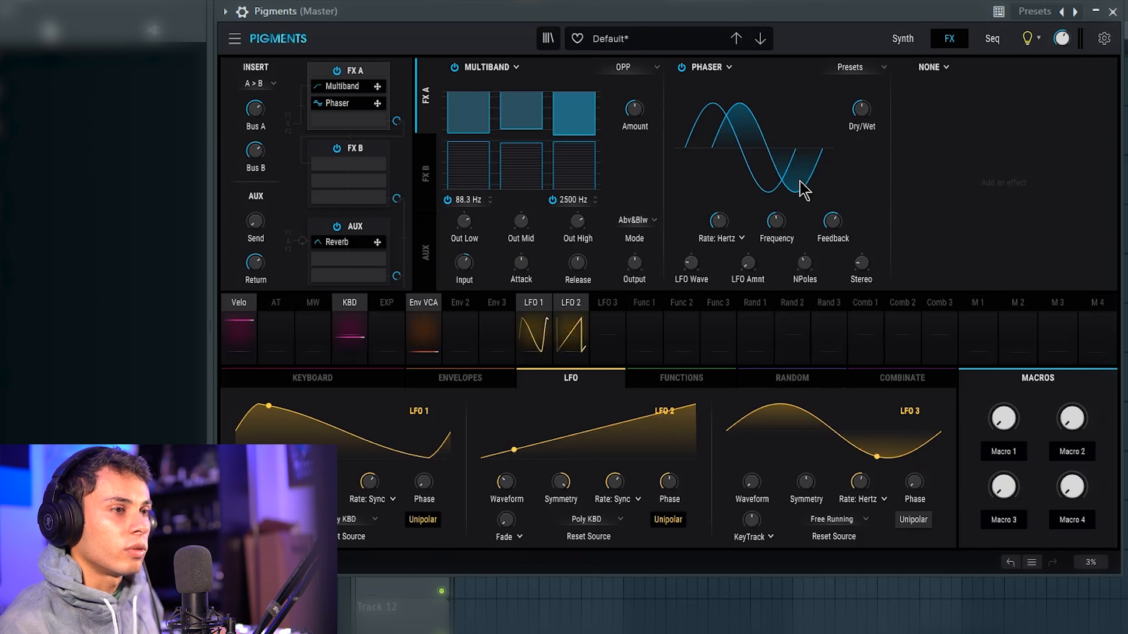
- Adjust the phaser's frequency, reduce its feedback and set its dry/wet mix to about 21 %
mouse_move(777, 223)
mouse_down()
mouse_move(777, 194)
mouse_move(777, 218)
mouse_up()
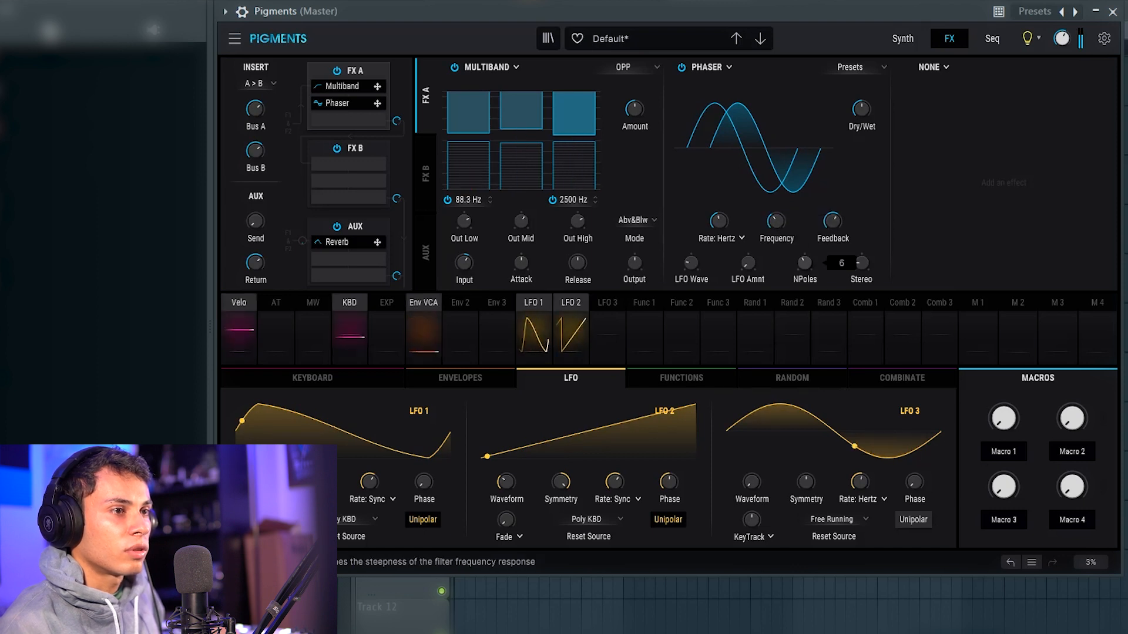
drag(780, 224, 836, 264)
drag(776, 221, 776, 245)
drag(861, 110, 862, 110)
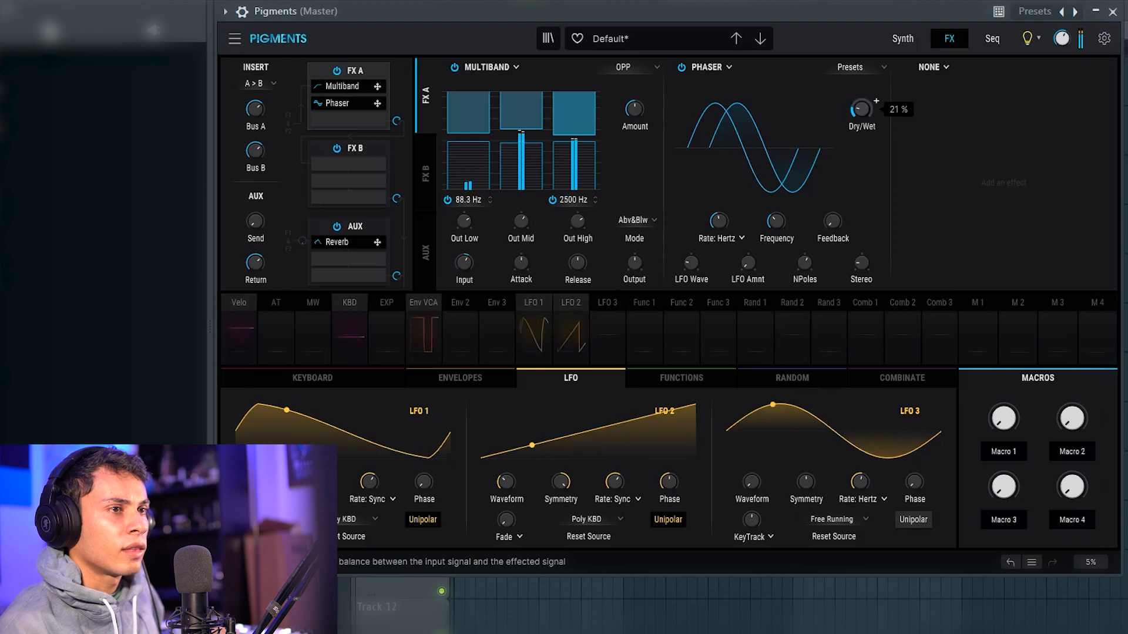
- Add a Multiband compressor with the OPP preset in FX A's third slot and set the first Multiband's amount to 100 %
click(935, 68)
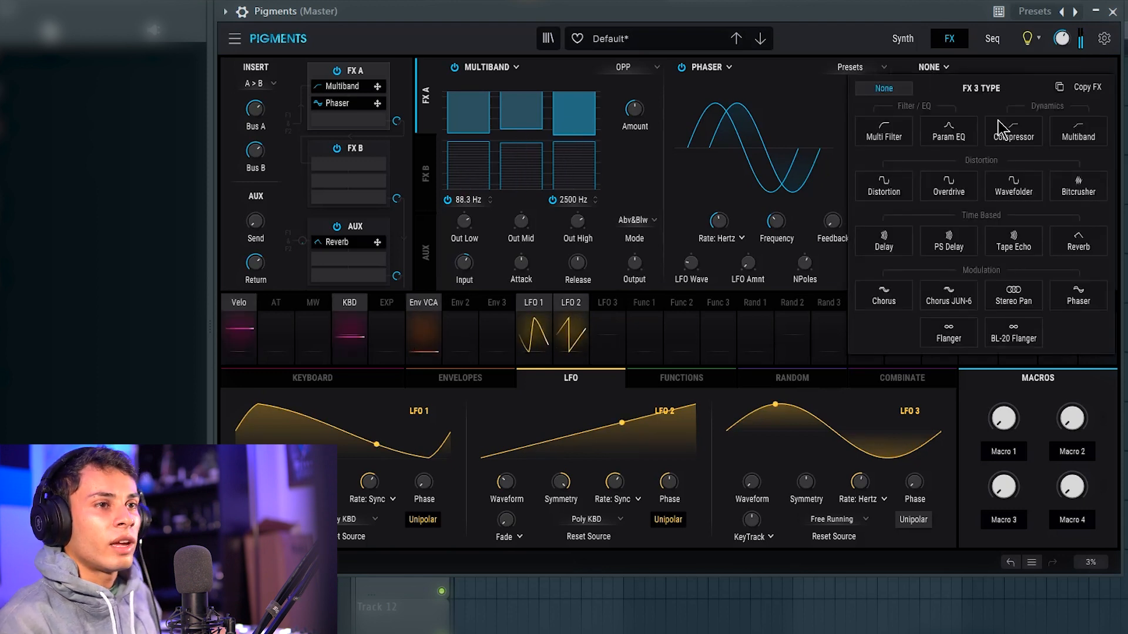
click(1098, 140)
click(1073, 72)
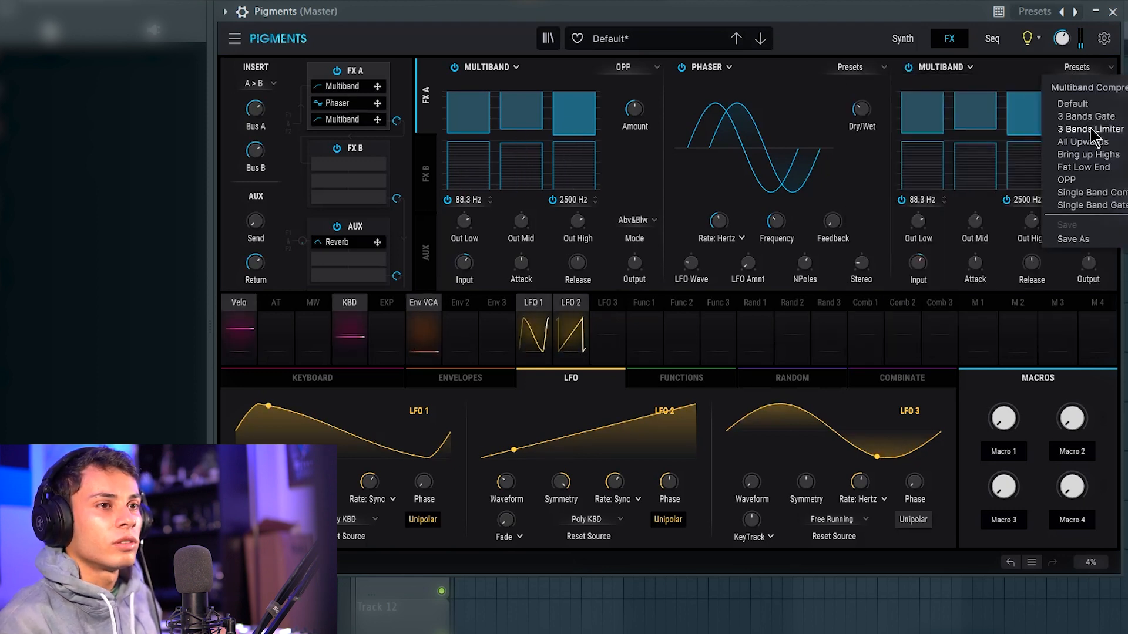
click(1085, 185)
drag(631, 116, 630, 59)
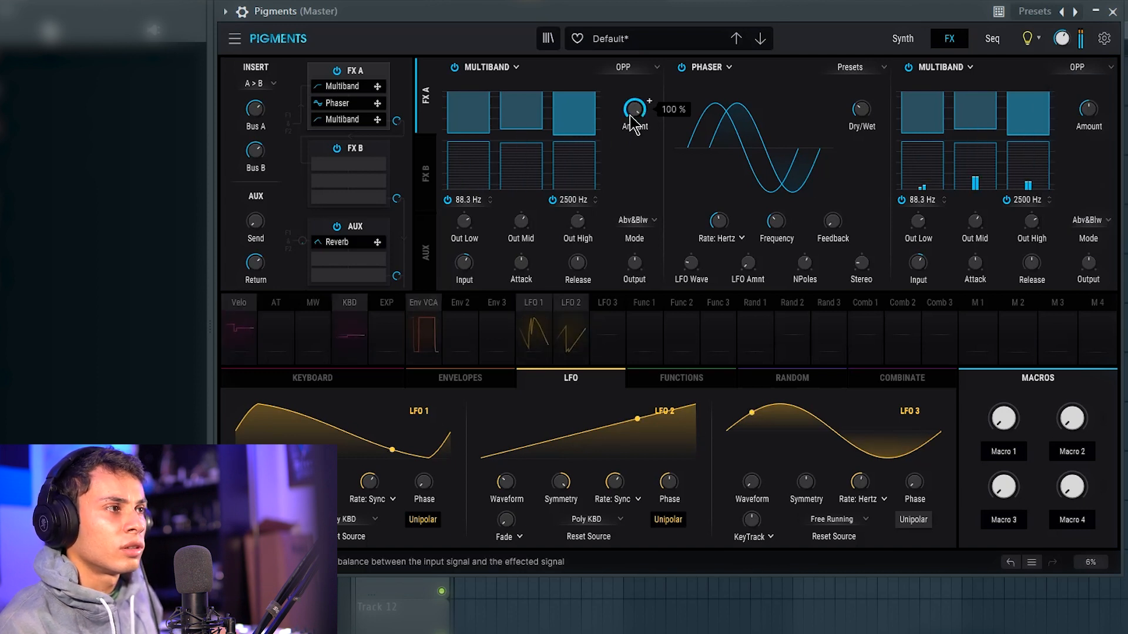
- Add a Multi Filter to the first slot of FX B
click(371, 158)
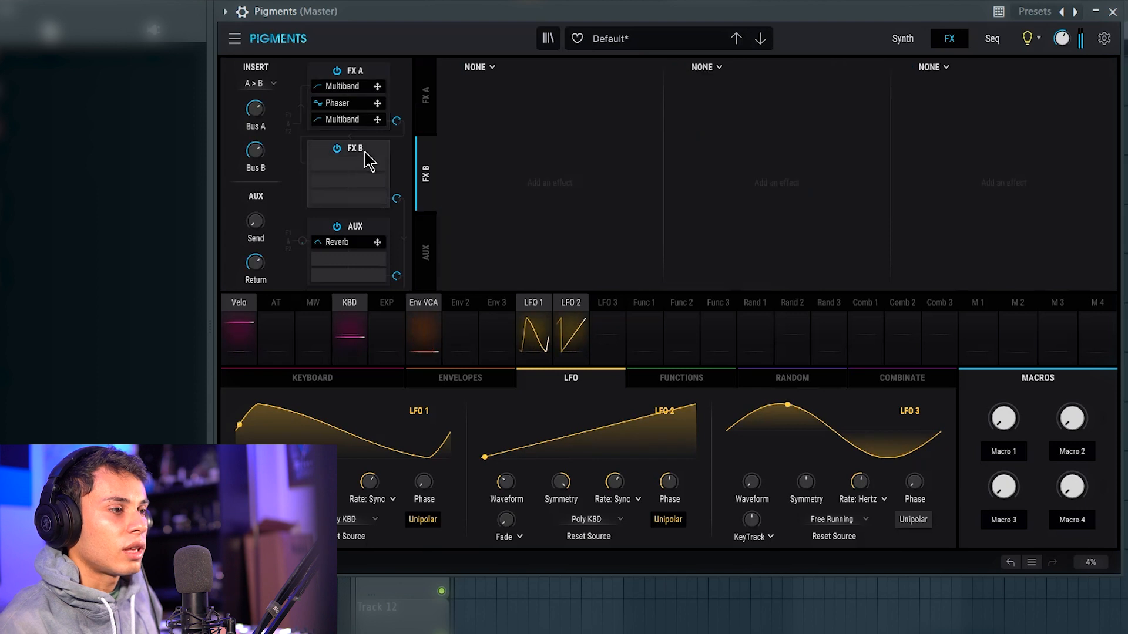
click(468, 67)
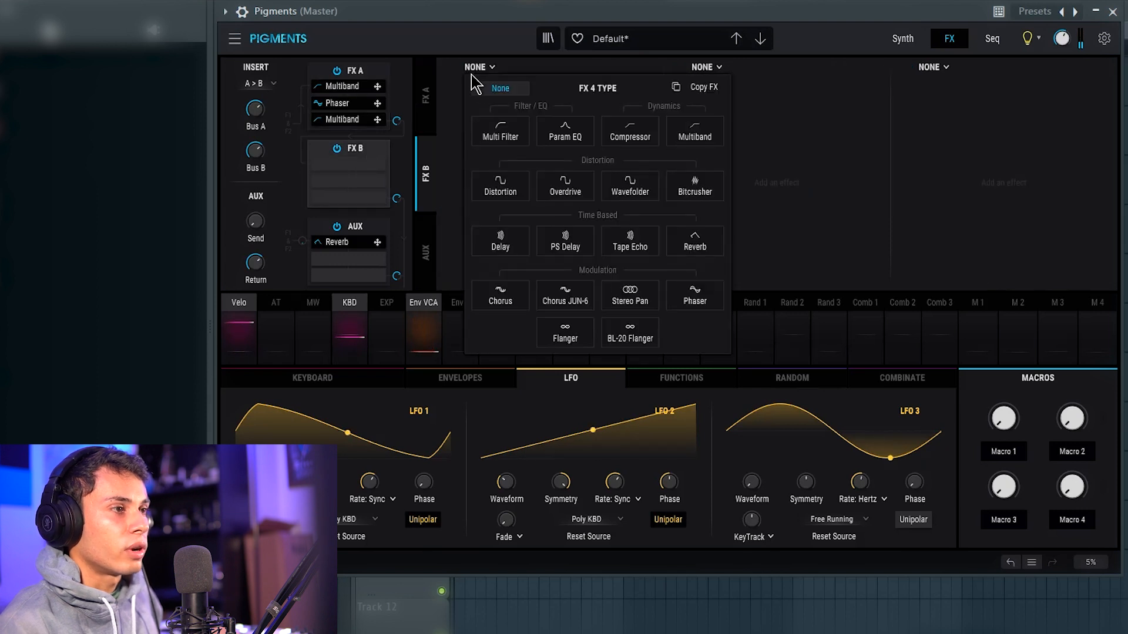
click(501, 143)
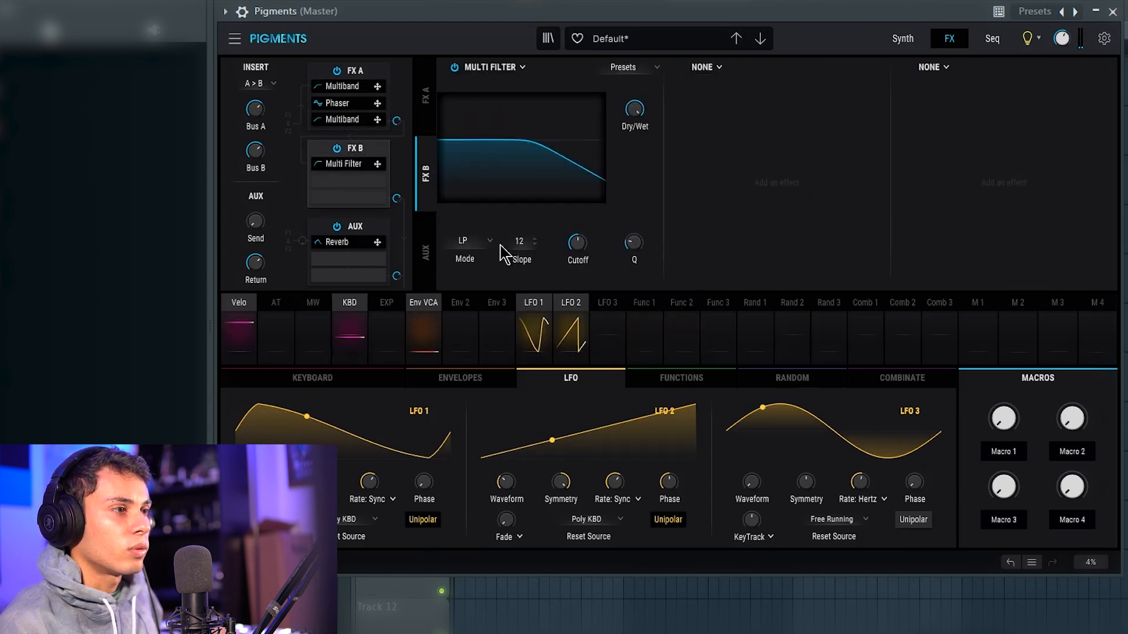
- Keep the Multi Filter in LP mode and modulate its cutoff with LFO 1 by an amount of 1.00
click(464, 241)
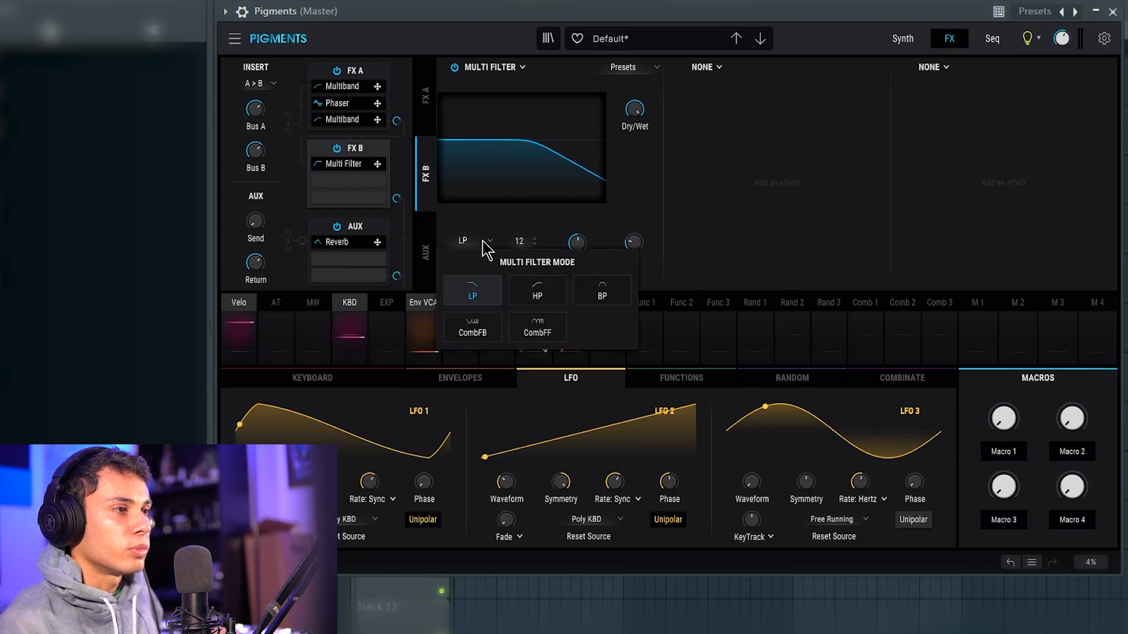
click(485, 246)
click(531, 306)
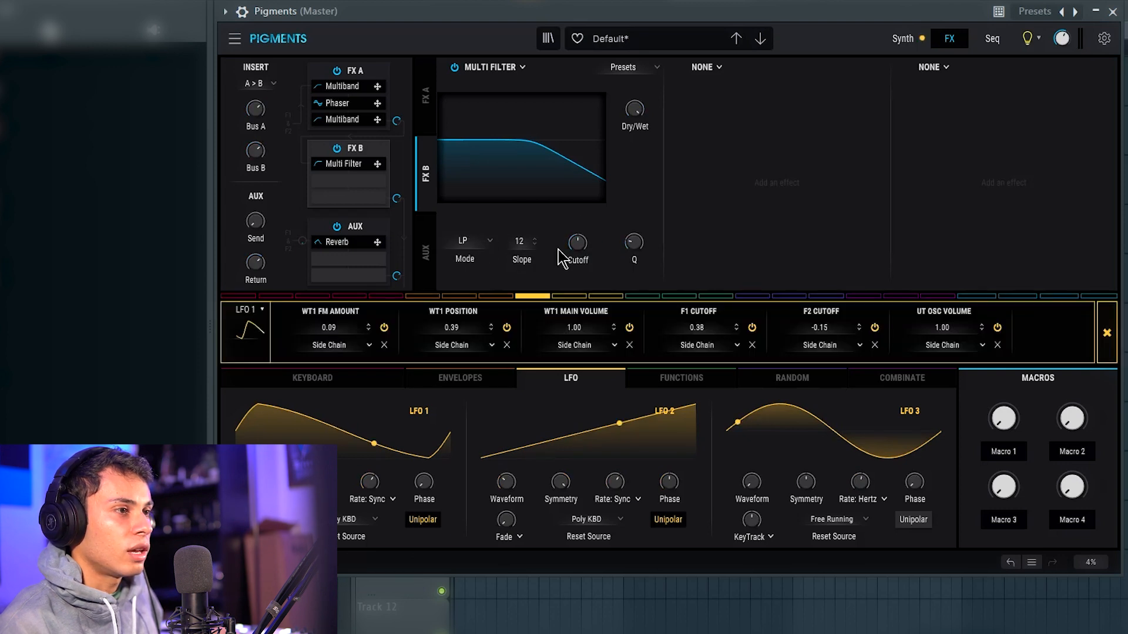
drag(578, 234, 578, 152)
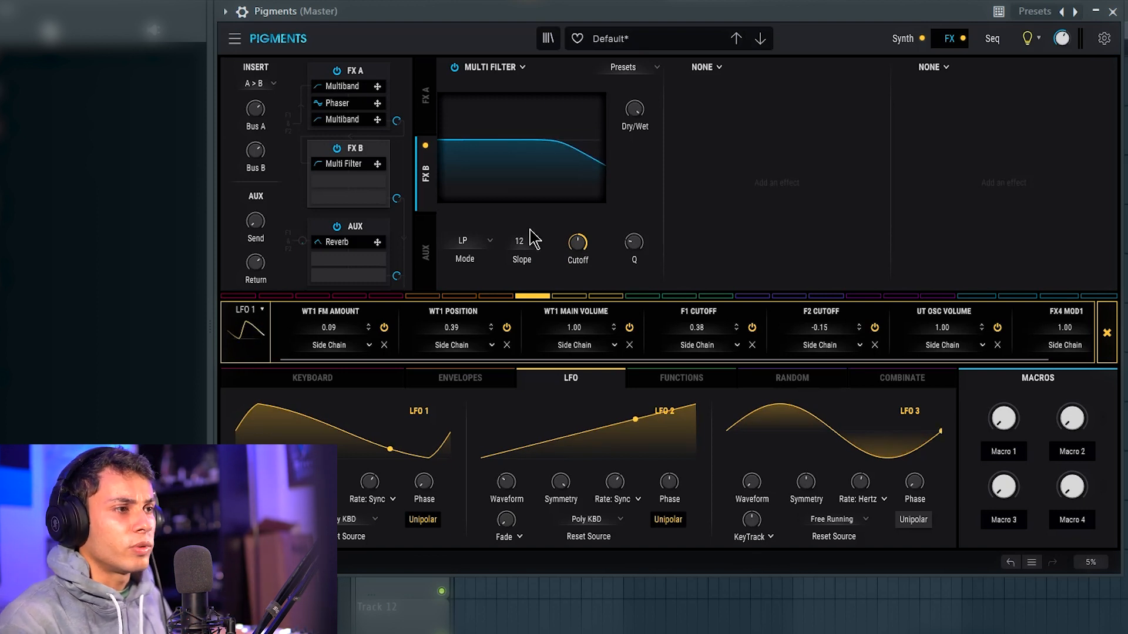
mouse_move(574, 249)
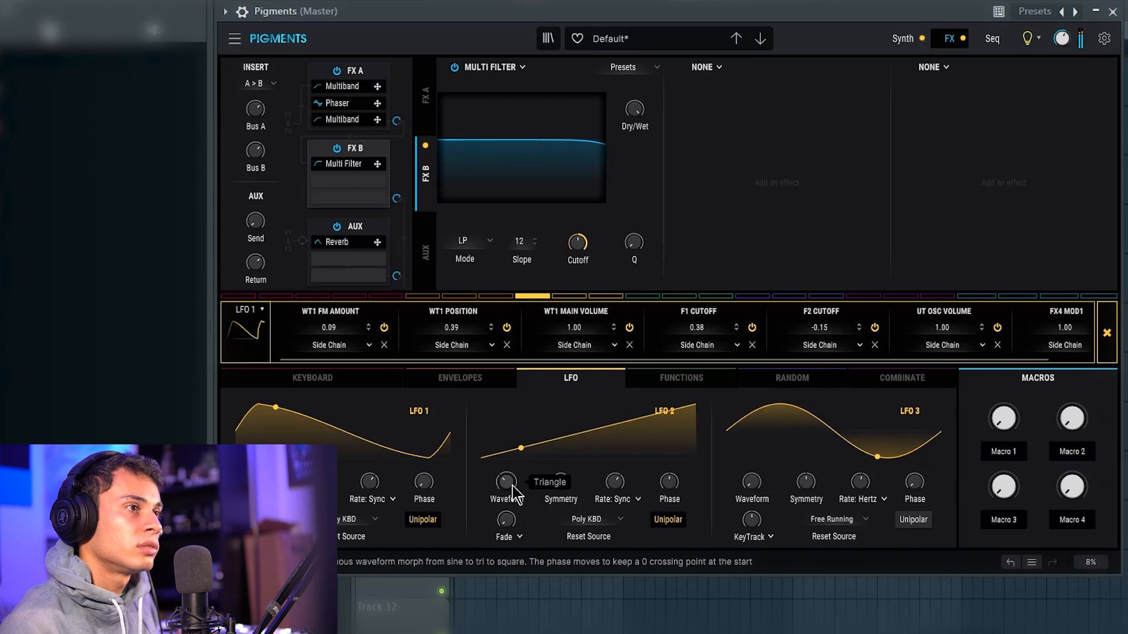
- Add a Delay to the second slot of FX B and switch its time type to Time
click(718, 68)
click(741, 253)
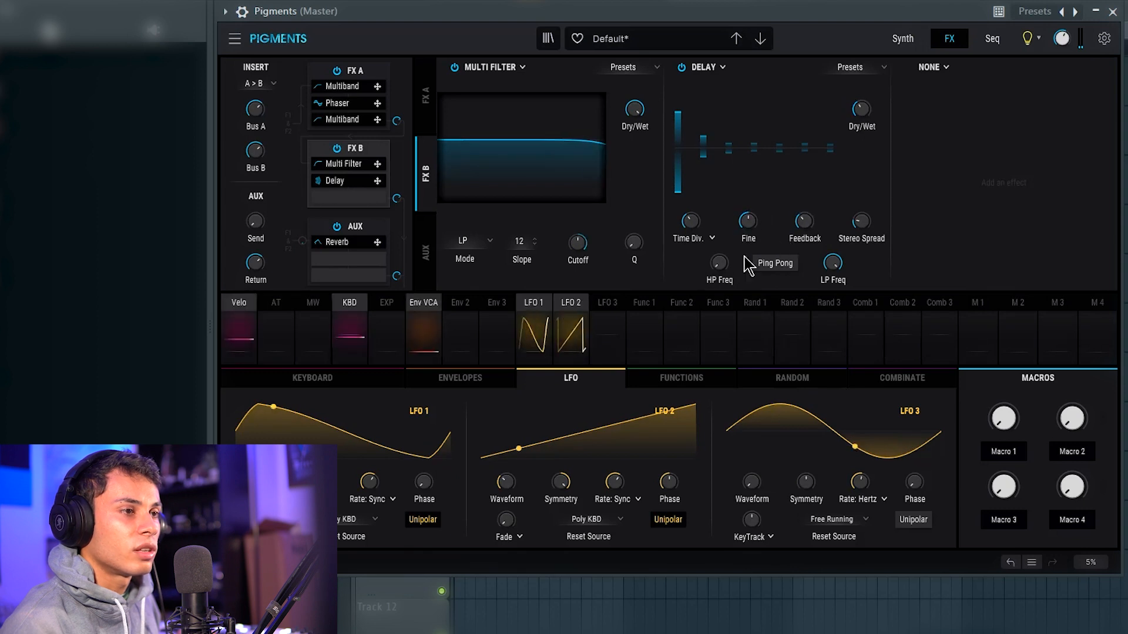
click(707, 241)
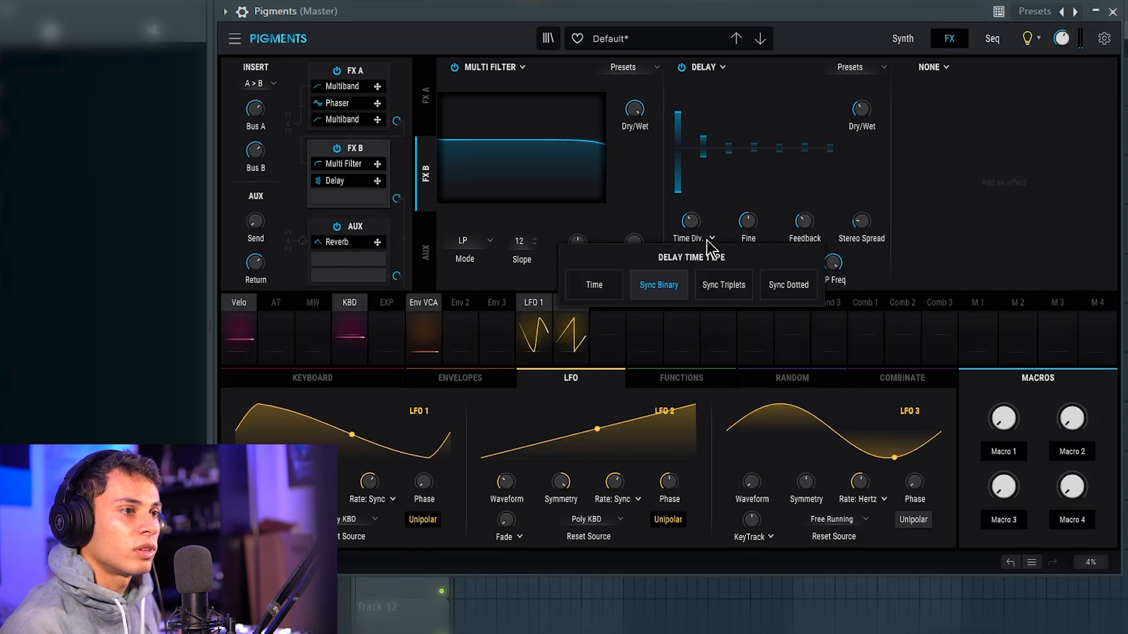
click(608, 285)
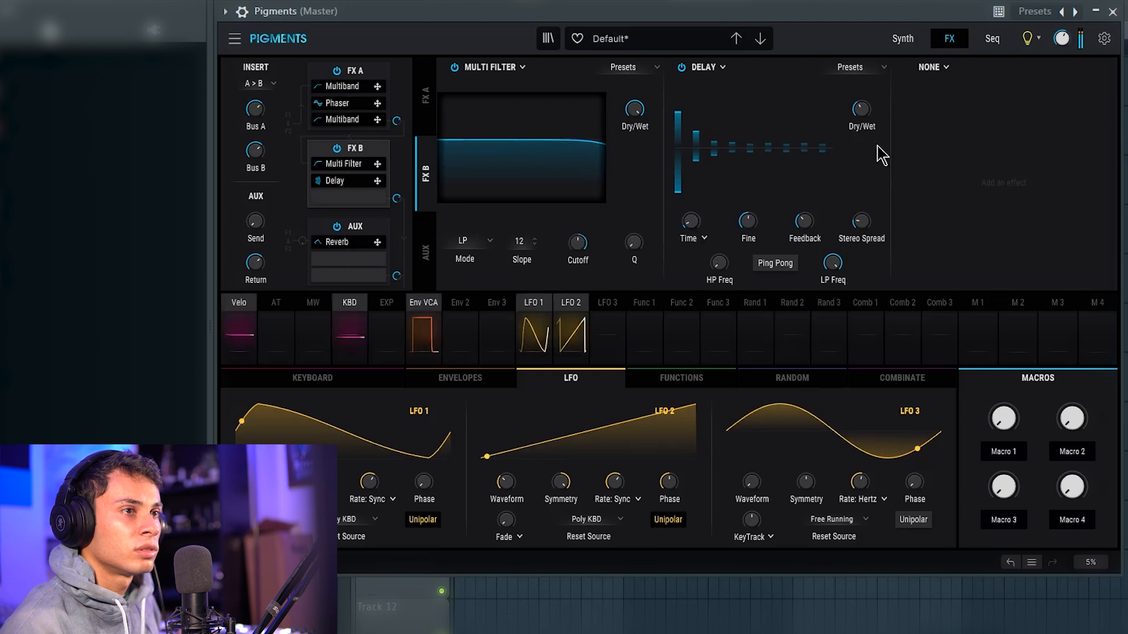
- Modulate the delay's dry/wet with LFO 1 by about 0.32 and swap the delay with the Multiband in FX A's third slot
click(546, 299)
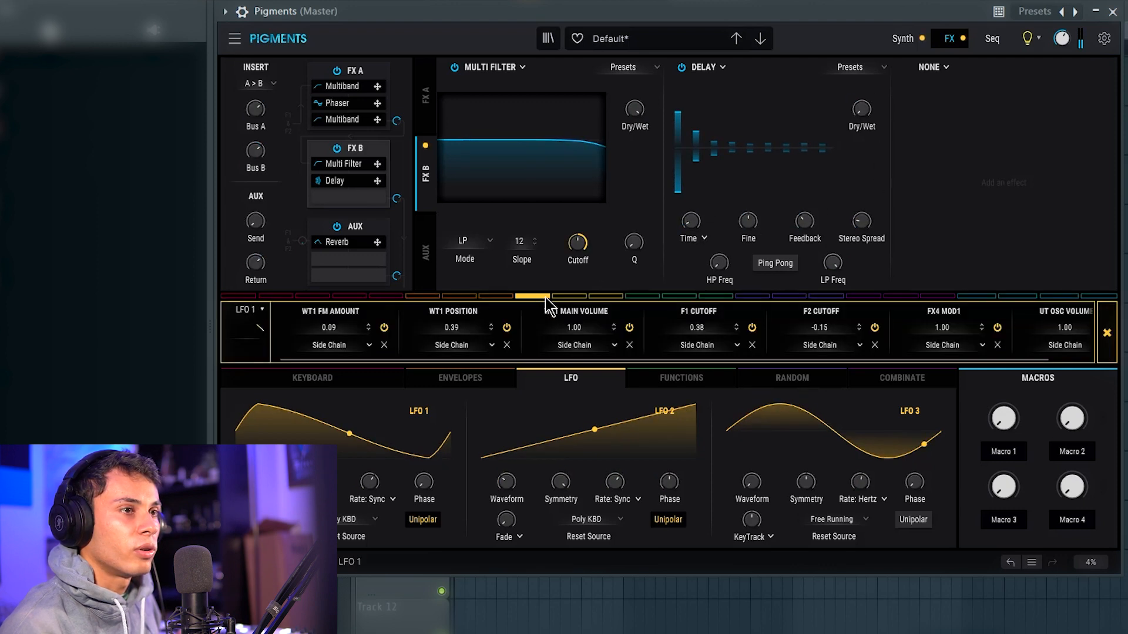
drag(861, 109, 862, 96)
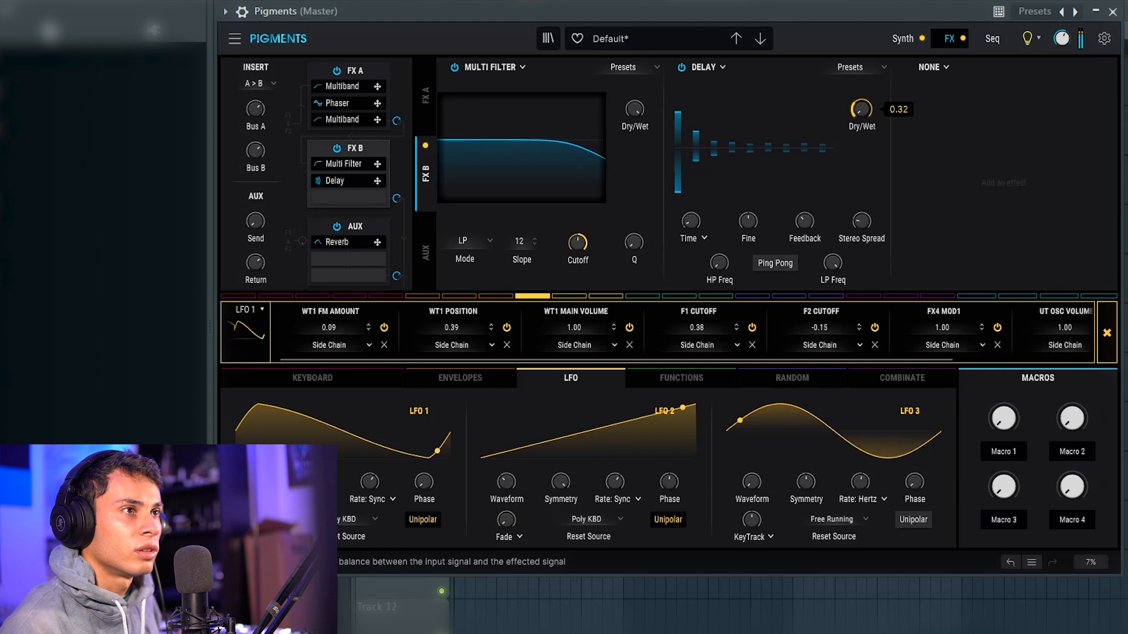
drag(329, 181, 341, 119)
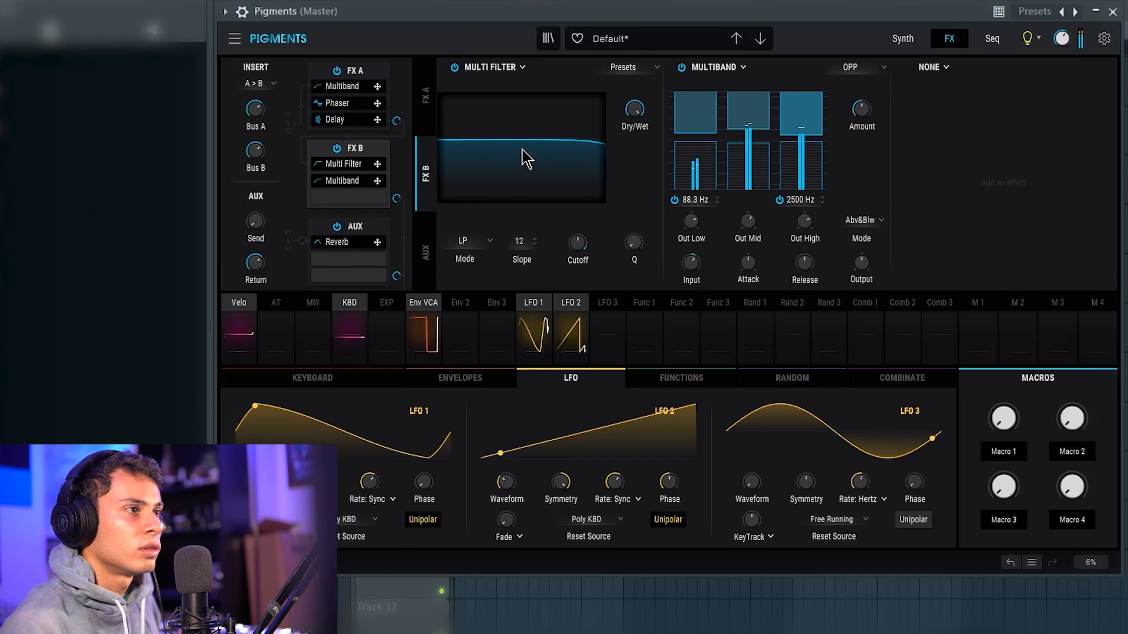
- Set Engine 1's unison to 2 voices with a detune of about 2.58 %
click(356, 72)
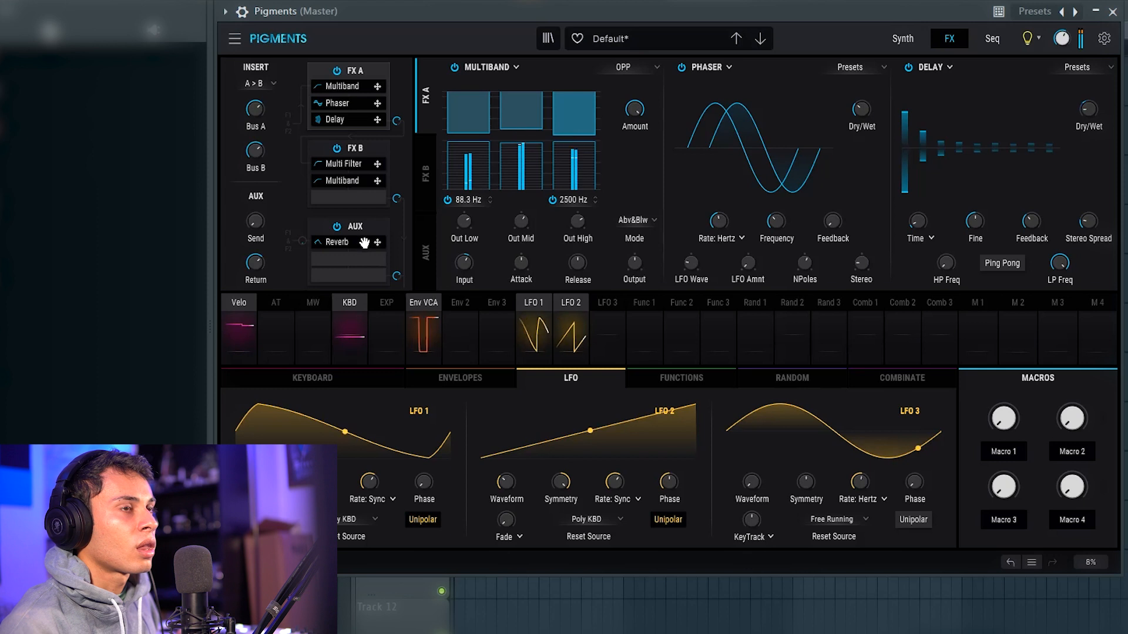
click(903, 38)
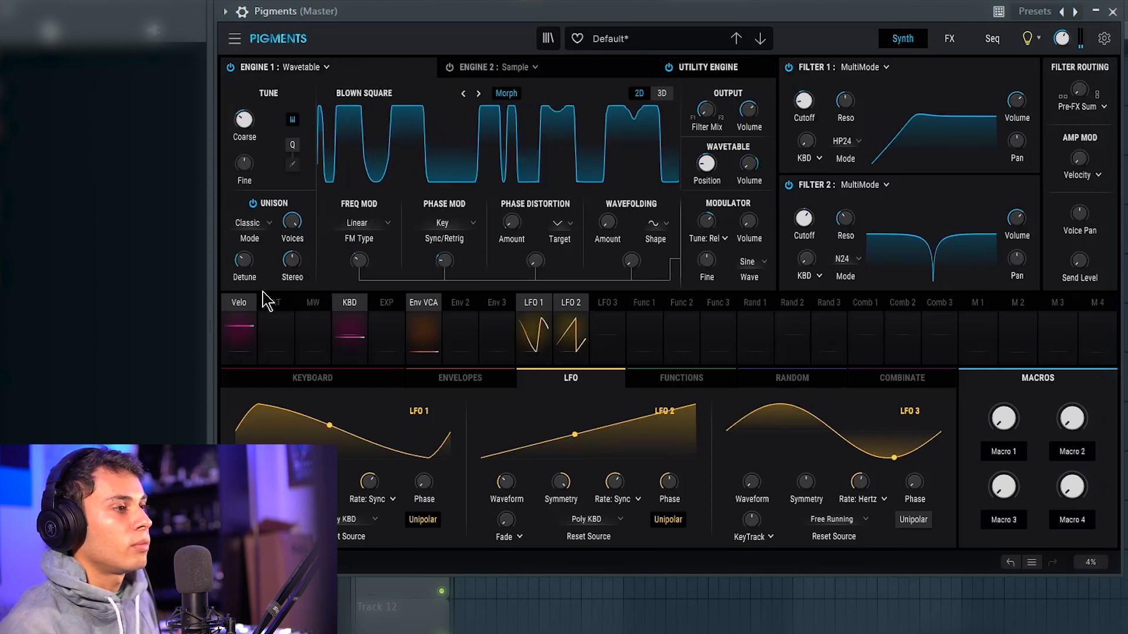
drag(291, 223, 292, 216)
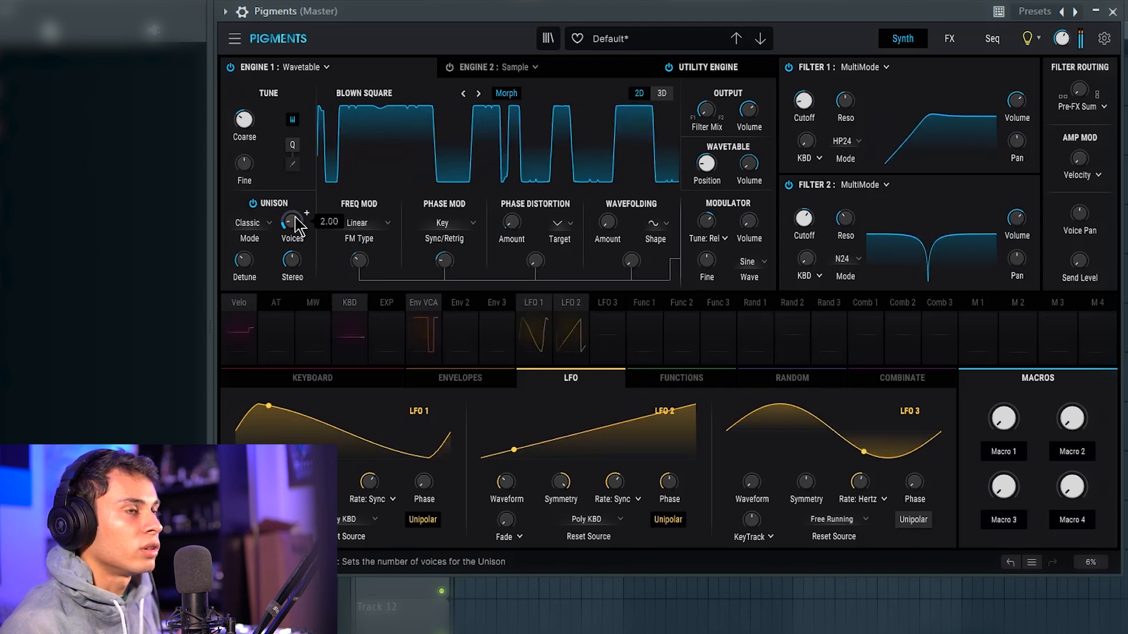
drag(292, 216, 296, 221)
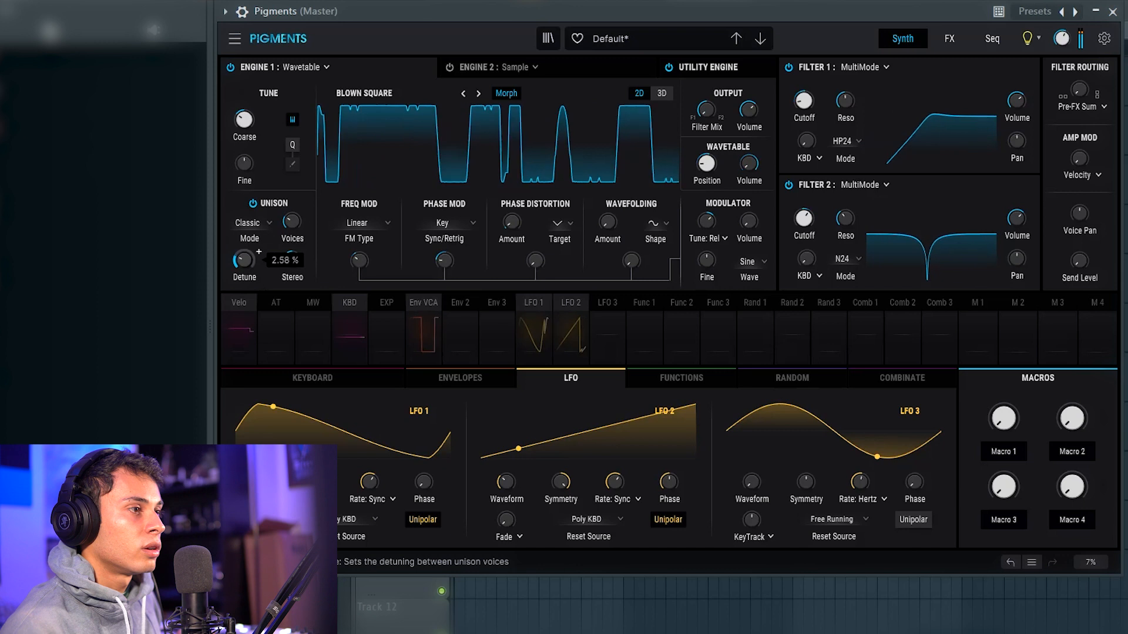
- Set LFO 1's modulation of the FX A delay's dry/wet to 0.11
click(949, 39)
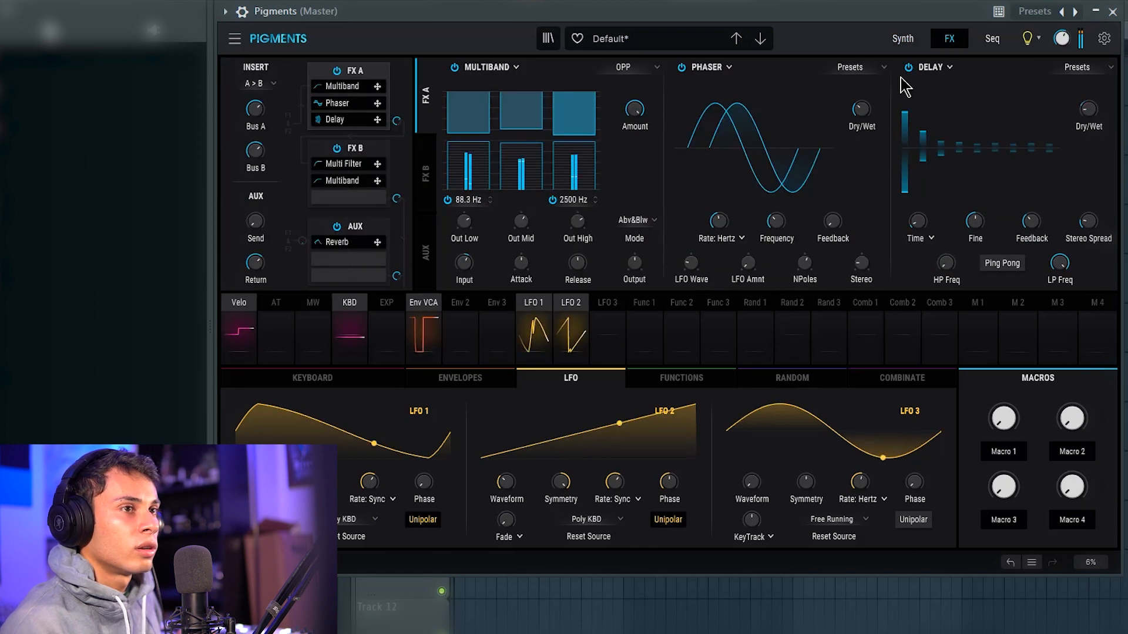
click(550, 308)
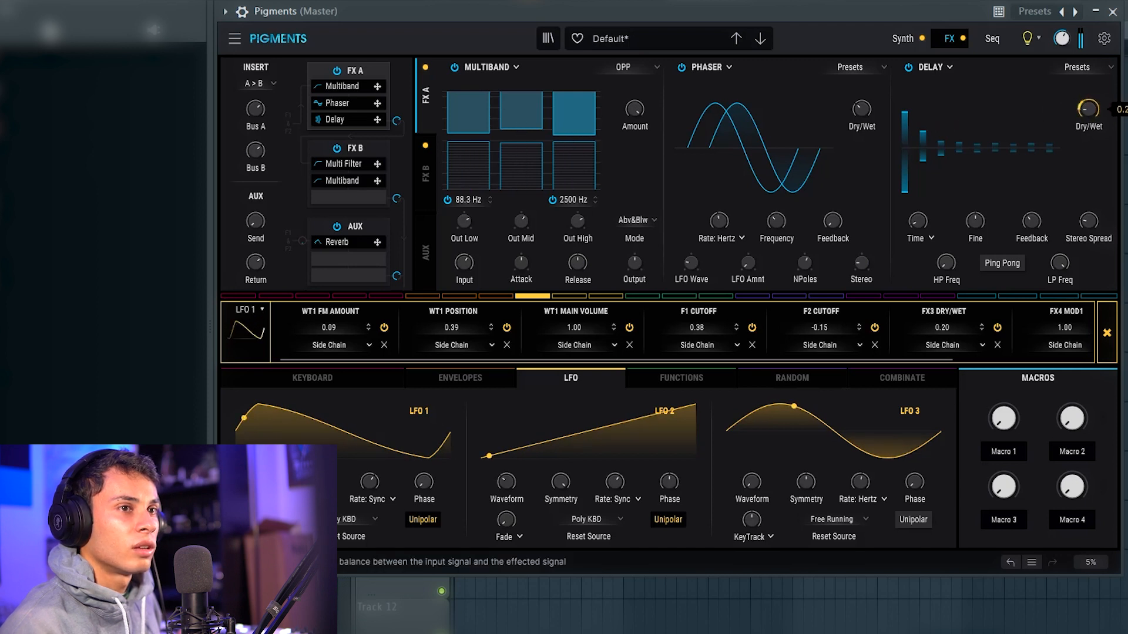
drag(1087, 109, 1083, 100)
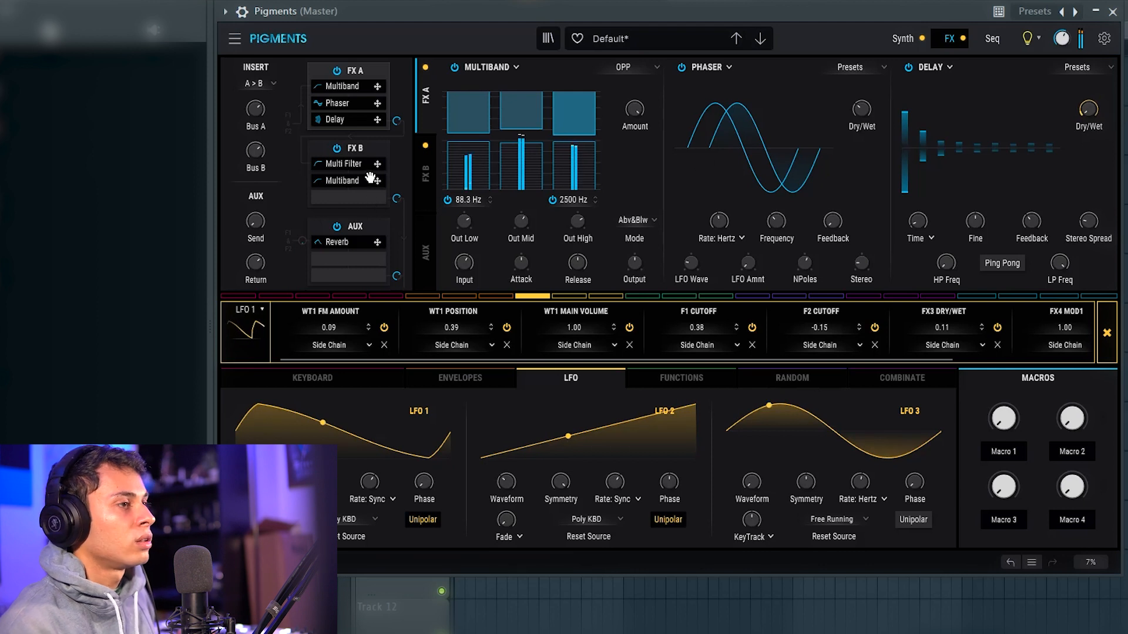
- Adjust the dry/wet mix of FX B's Multi Filter to about 87 % and check the FX A chain
click(362, 153)
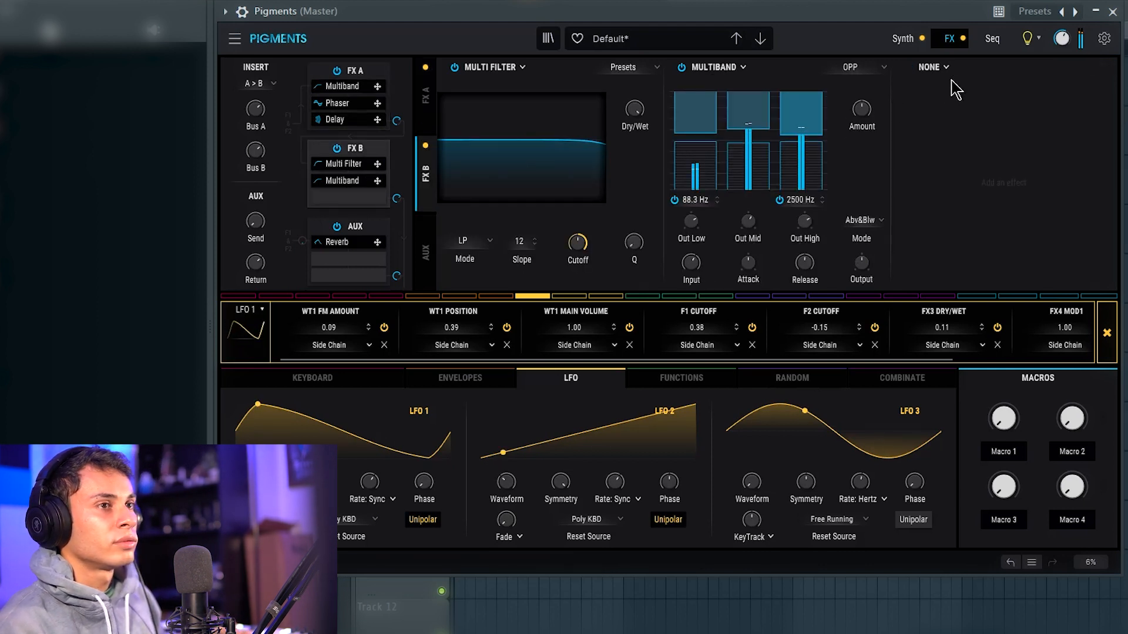
click(939, 70)
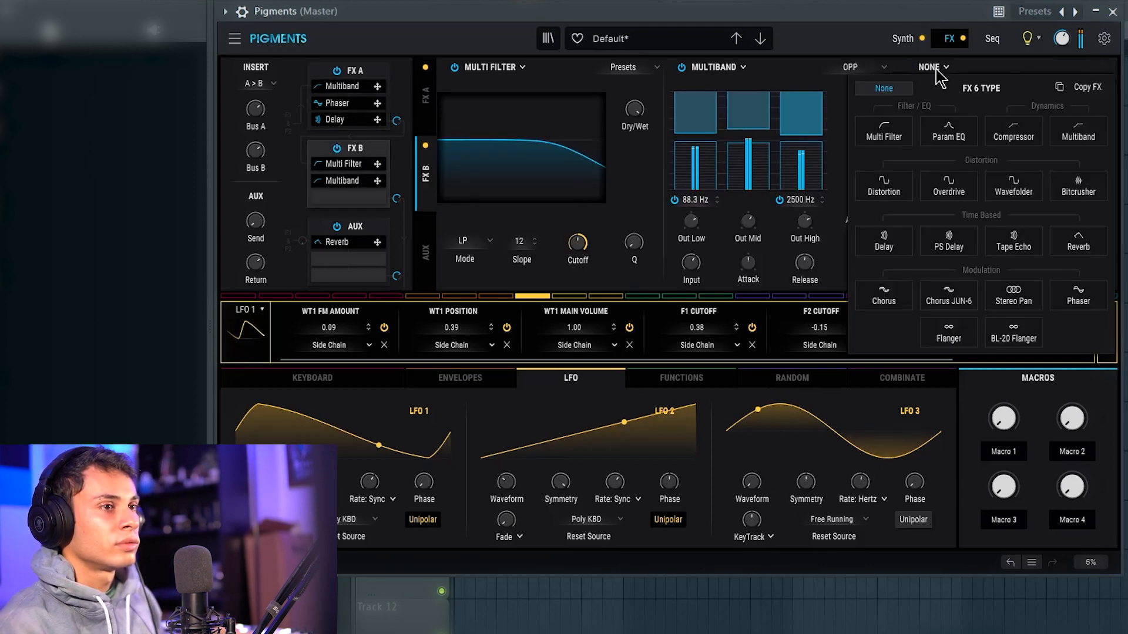
click(362, 76)
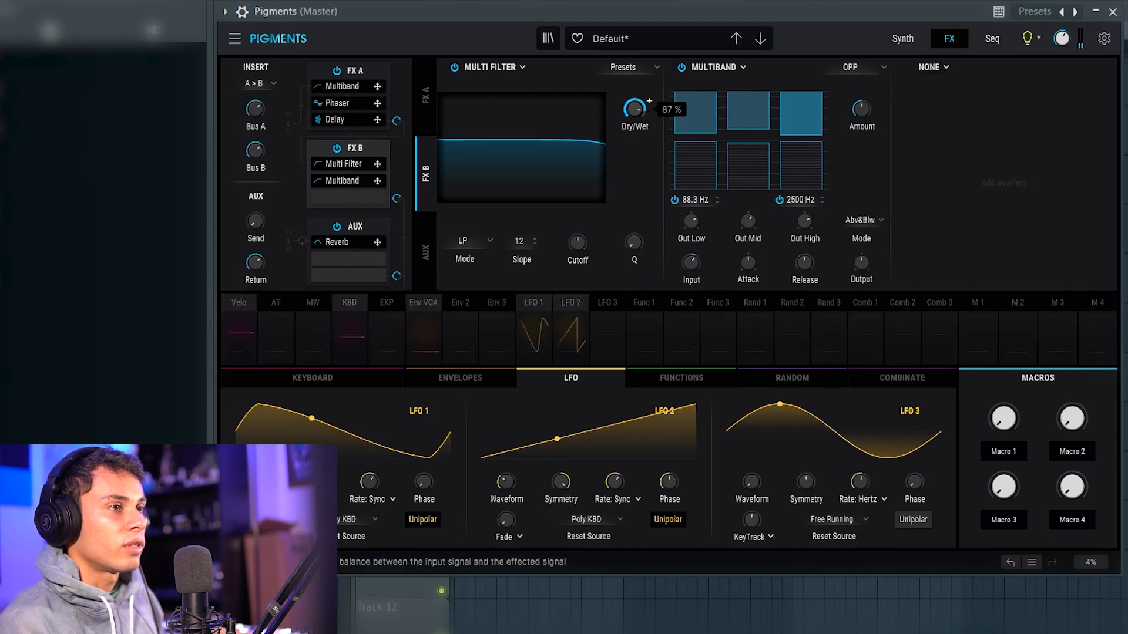
click(362, 77)
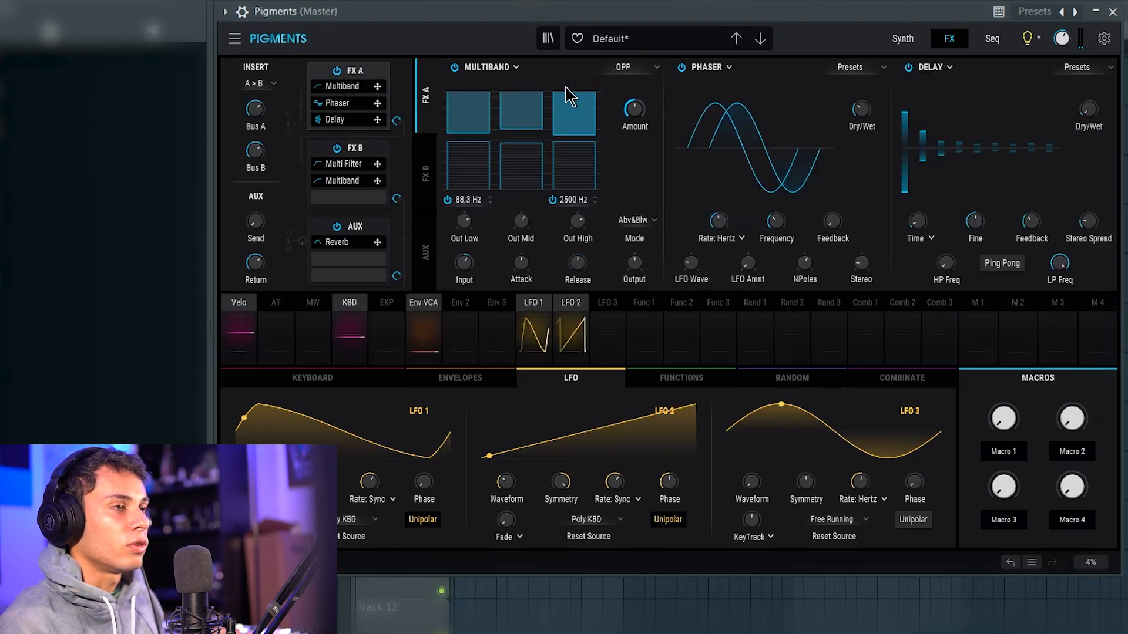
- Add a Distortion to the third slot of FX B and adjust its drive
click(373, 147)
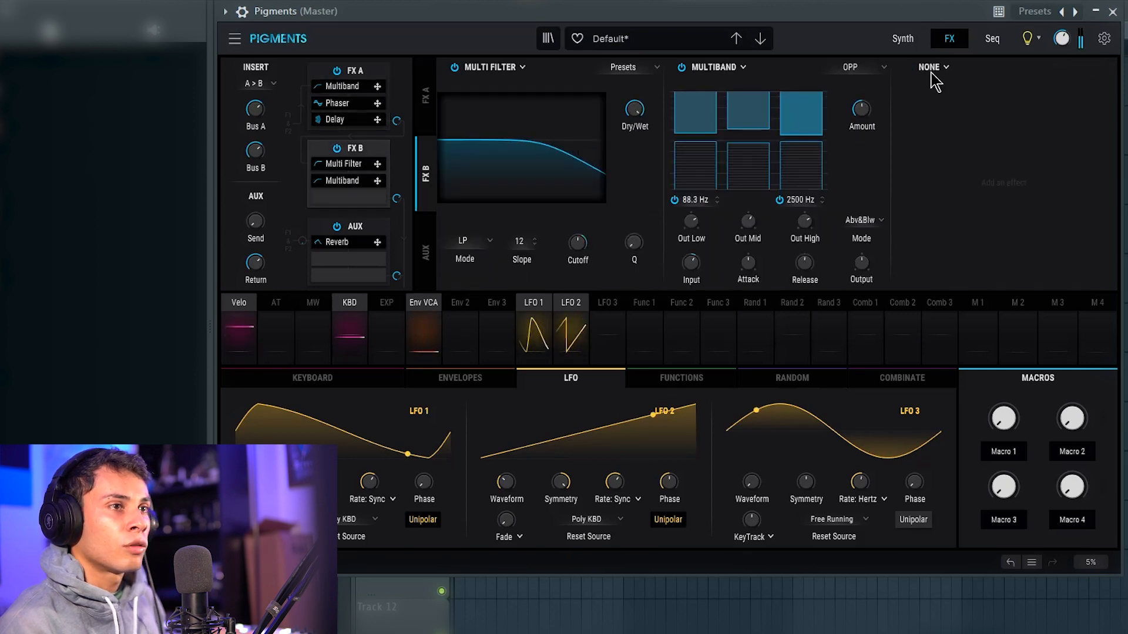
click(933, 67)
click(884, 190)
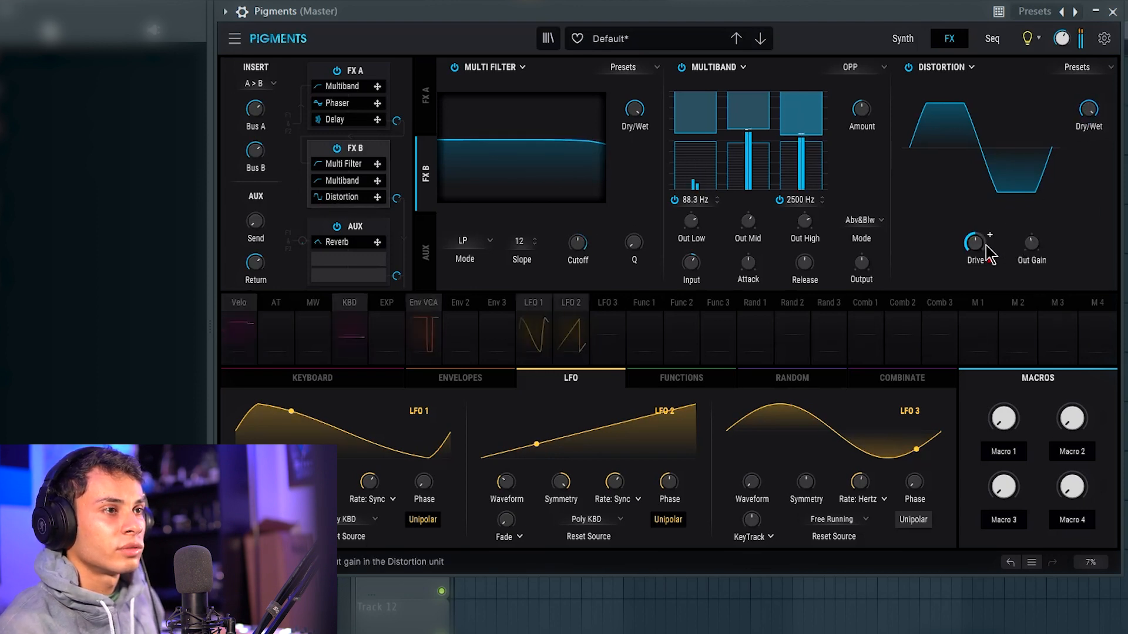
drag(976, 244, 977, 245)
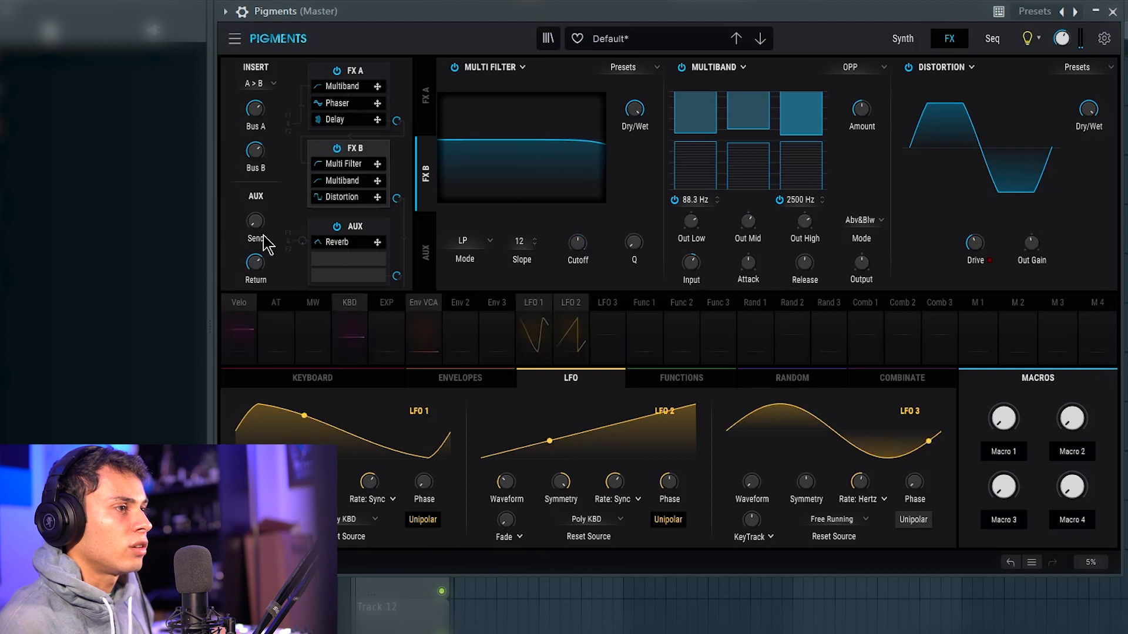
- Raise the AUX send level and lower the AUX return level
drag(255, 222, 255, 216)
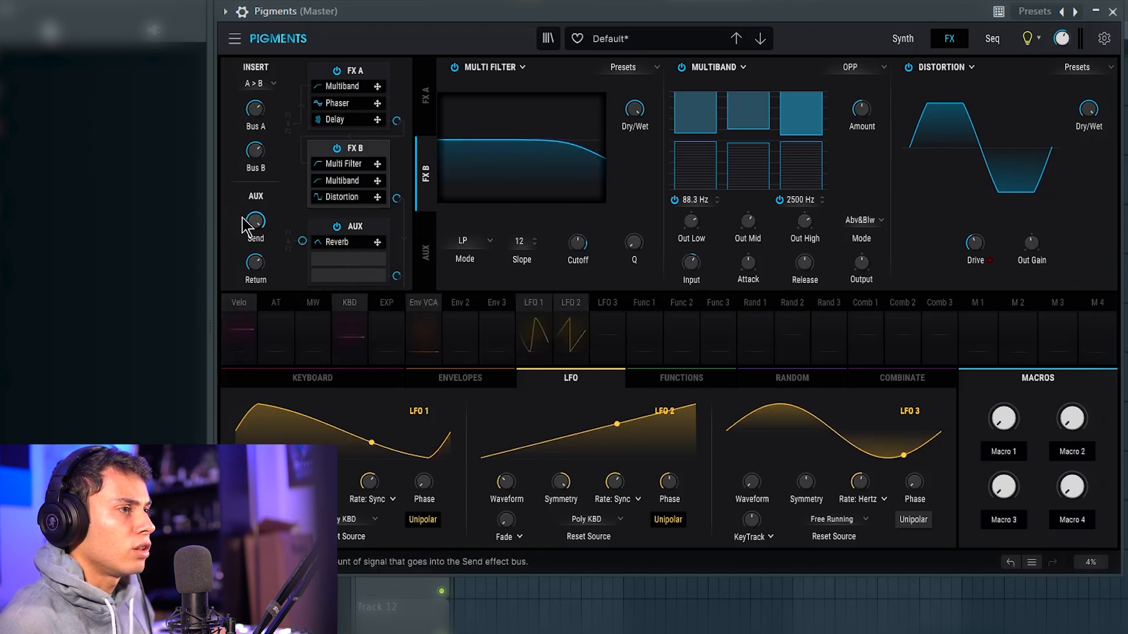
drag(255, 262, 255, 281)
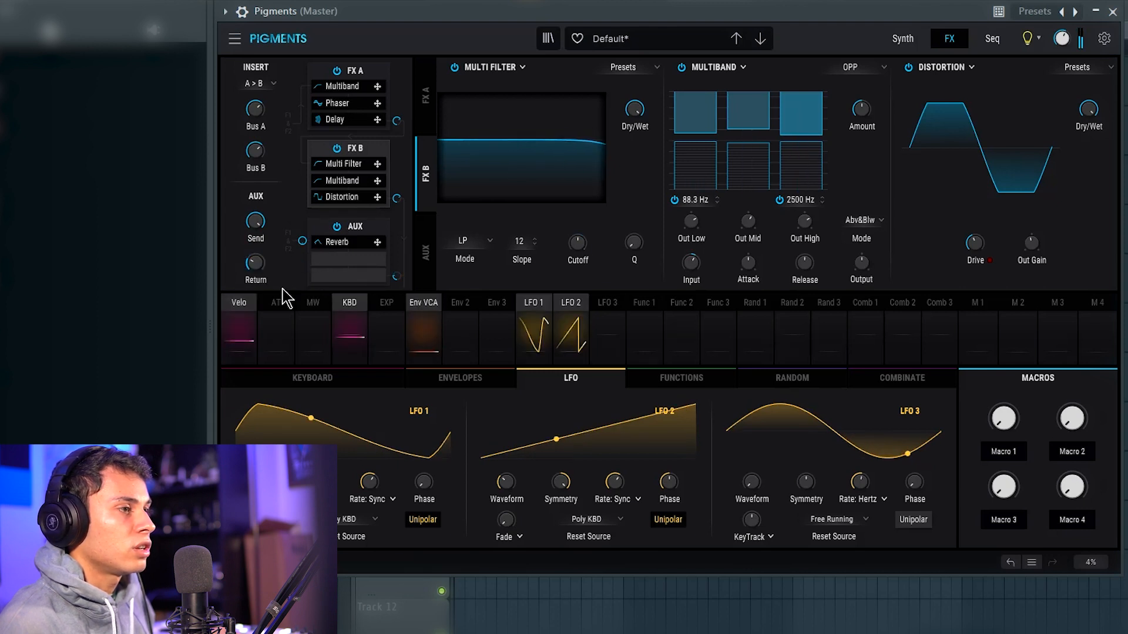
- Add a Delay after the reverb in the second slot of the AUX chain
click(356, 238)
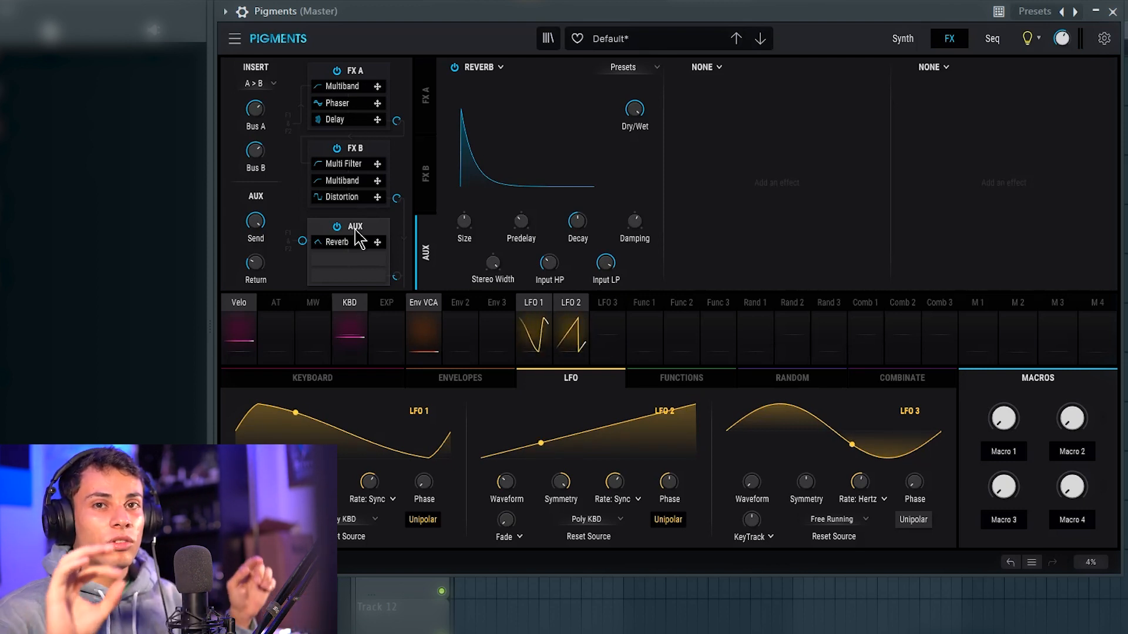
click(702, 69)
click(729, 235)
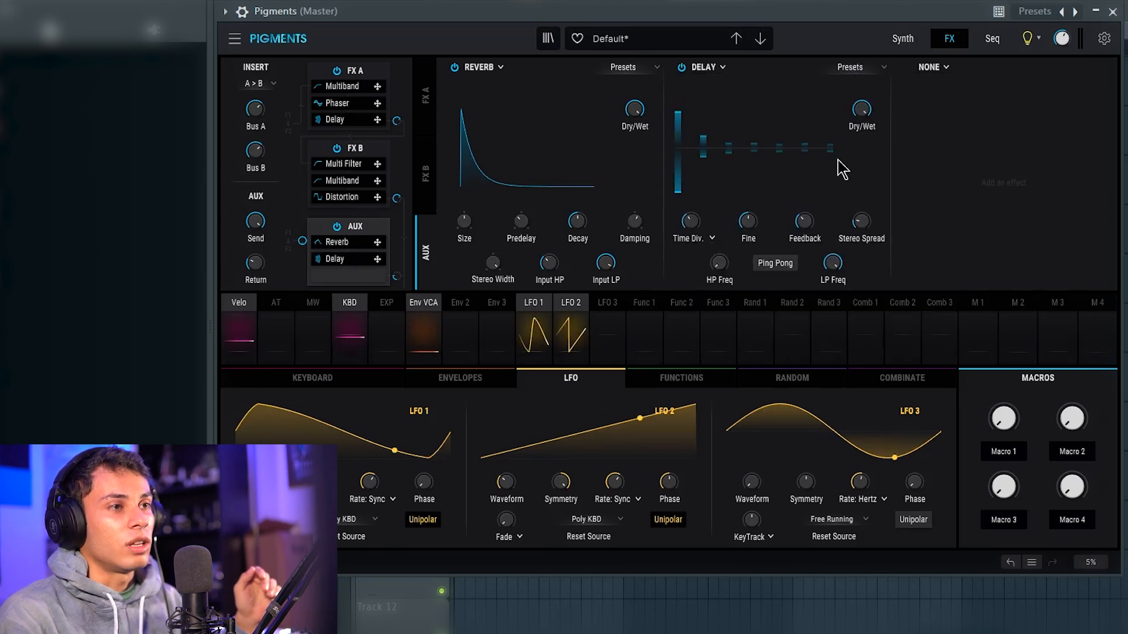
- Lower the AUX delay's dry/wet mix, adjust its time division and reduce its feedback
drag(862, 109, 862, 118)
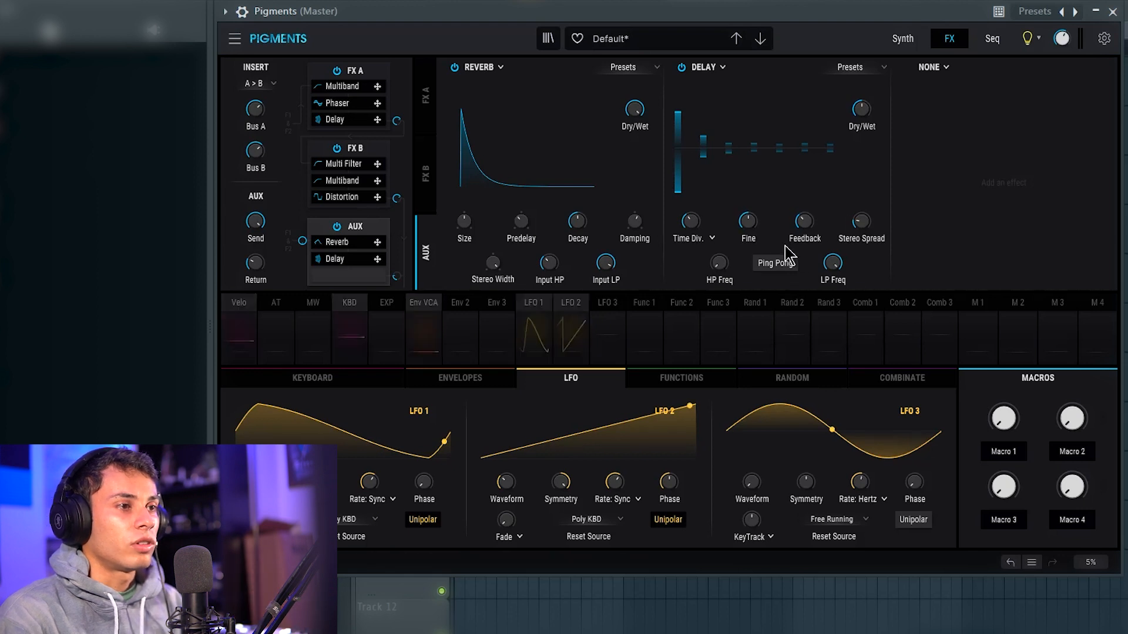
drag(692, 224, 692, 211)
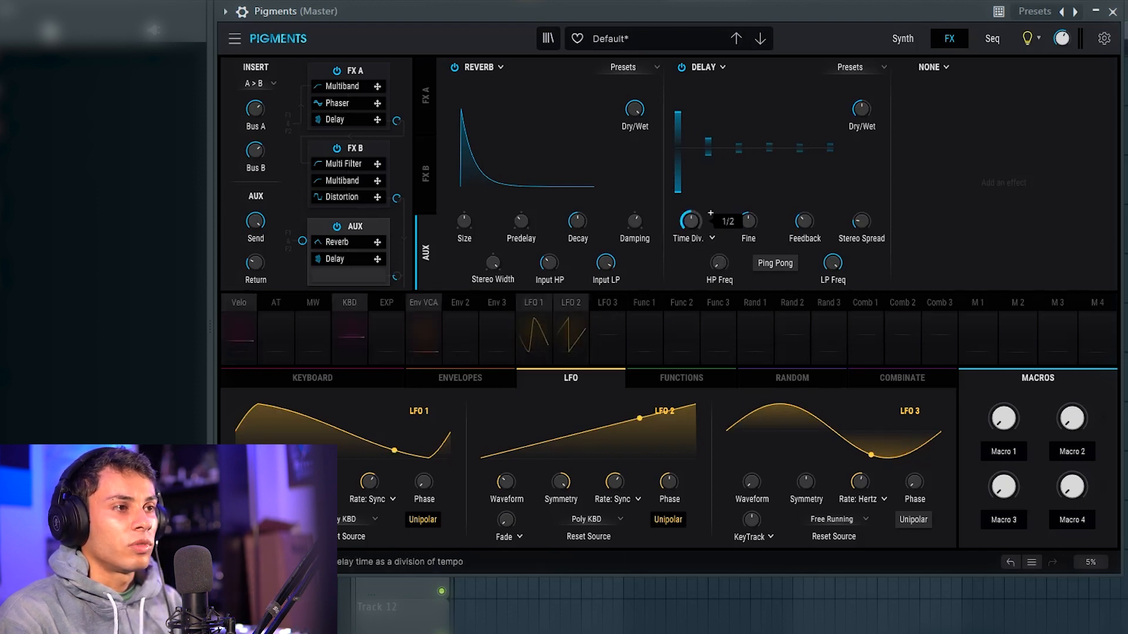
drag(804, 227, 805, 253)
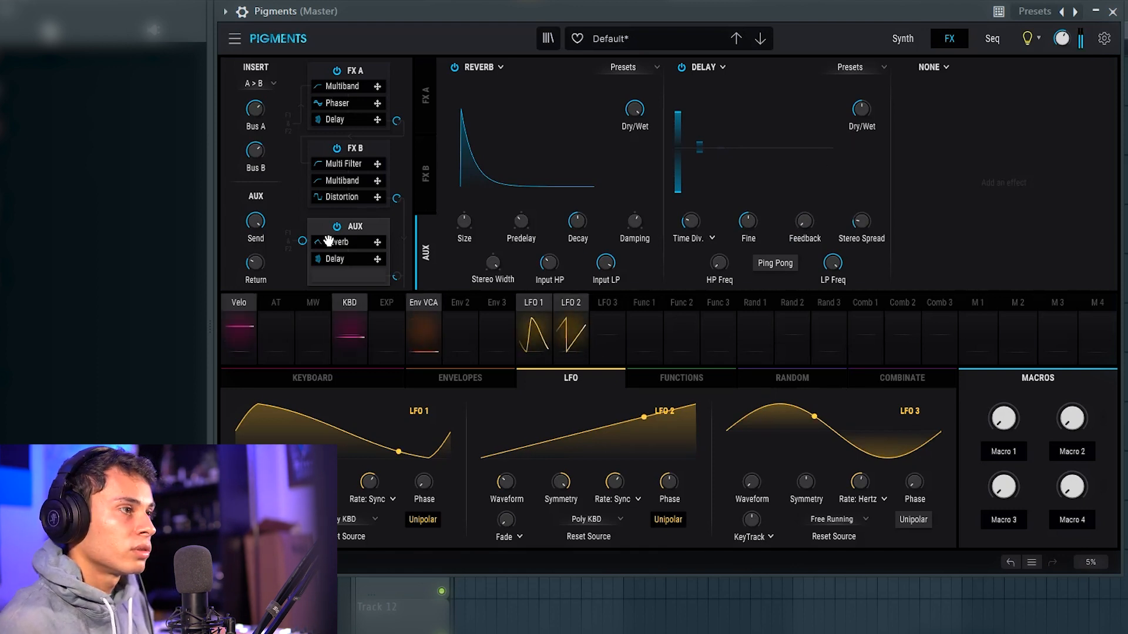
mouse_move(259, 268)
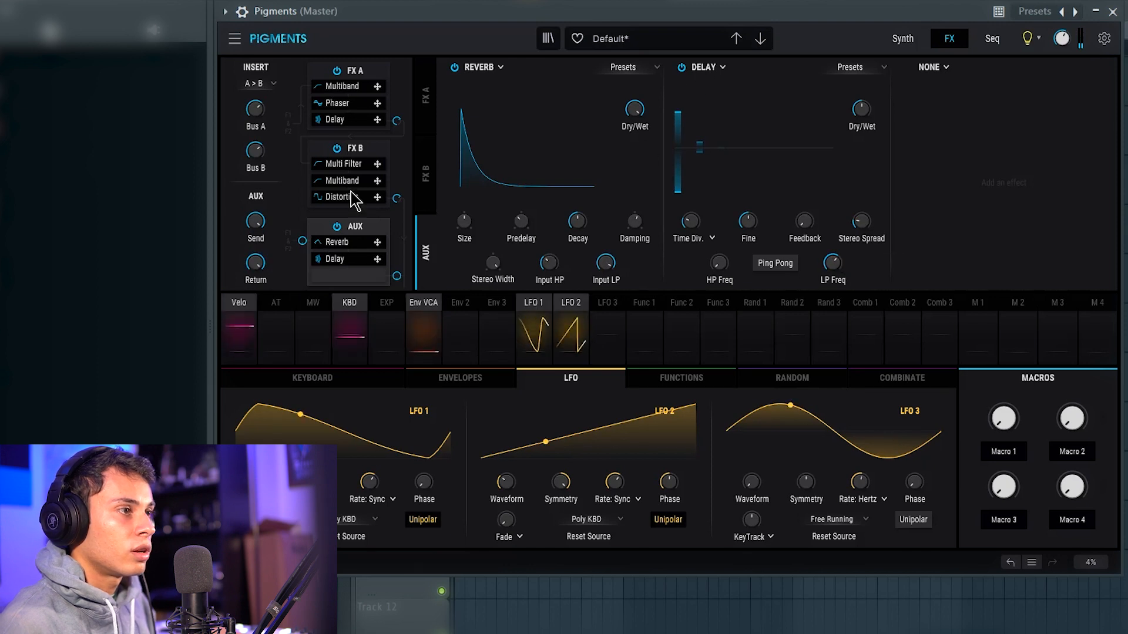
- Move the AUX delay ahead of the reverb and raise the delay's high-pass frequency with the reverb bypassed
drag(369, 260, 366, 241)
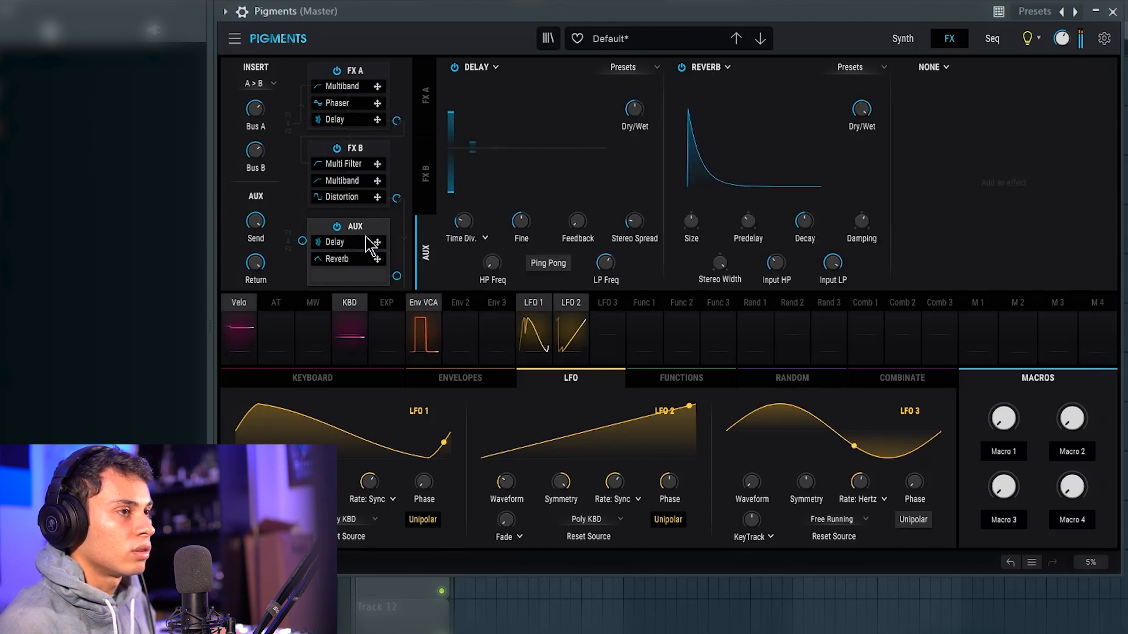
click(682, 67)
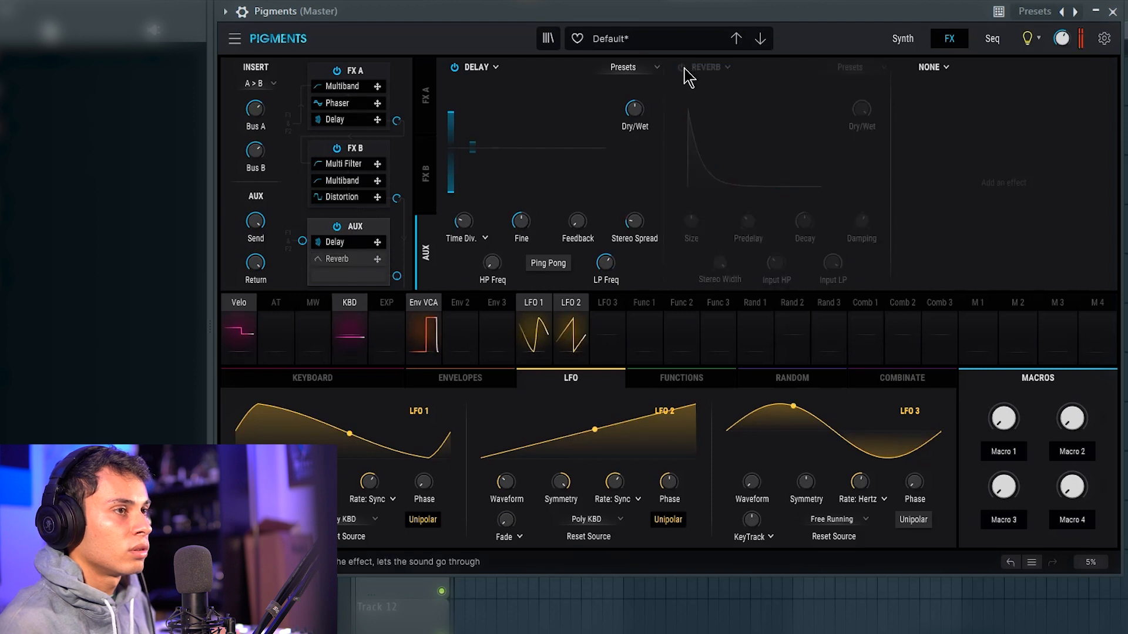
drag(495, 269, 496, 212)
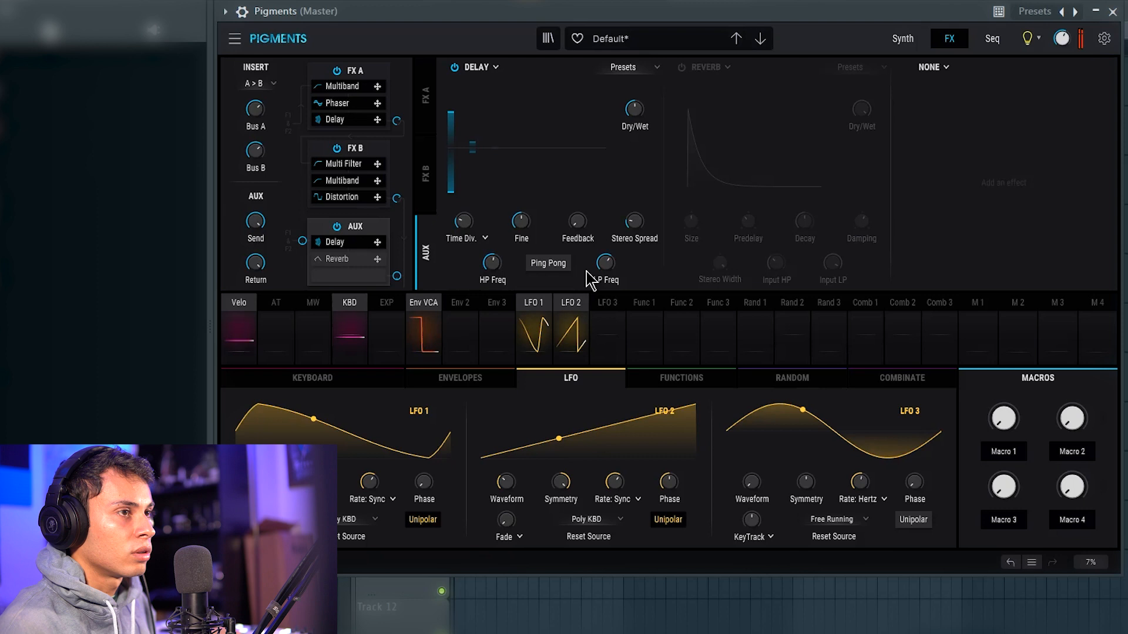
drag(632, 110, 632, 109)
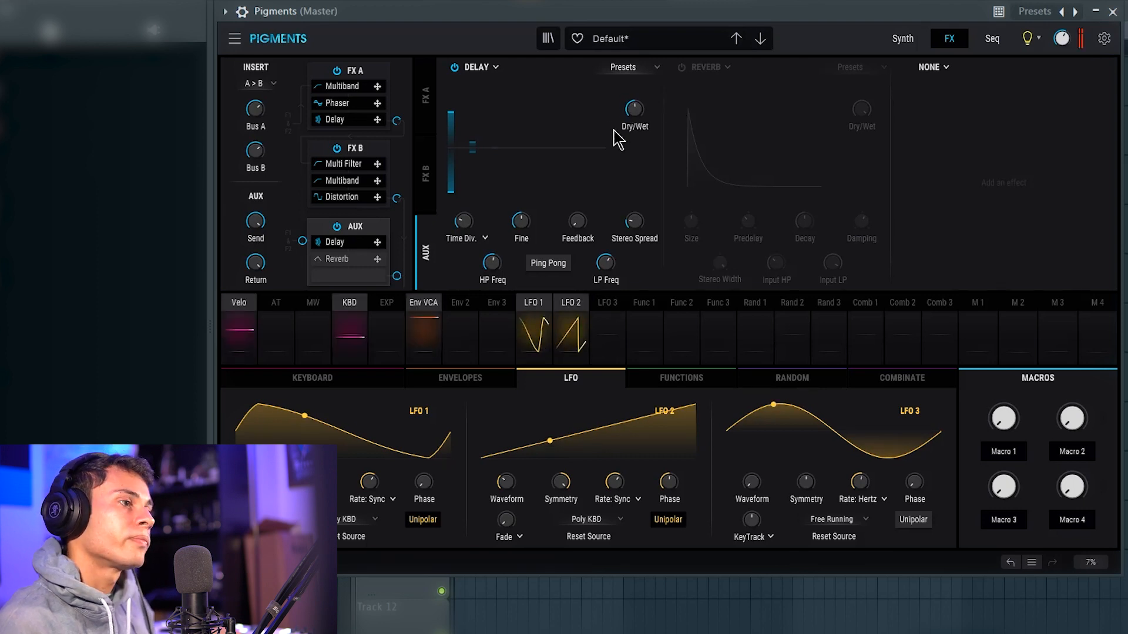
- Lower the AUX return level and re-enable the AUX reverb with a reduced dry/wet mix
drag(260, 263, 259, 307)
click(682, 67)
drag(857, 123, 856, 150)
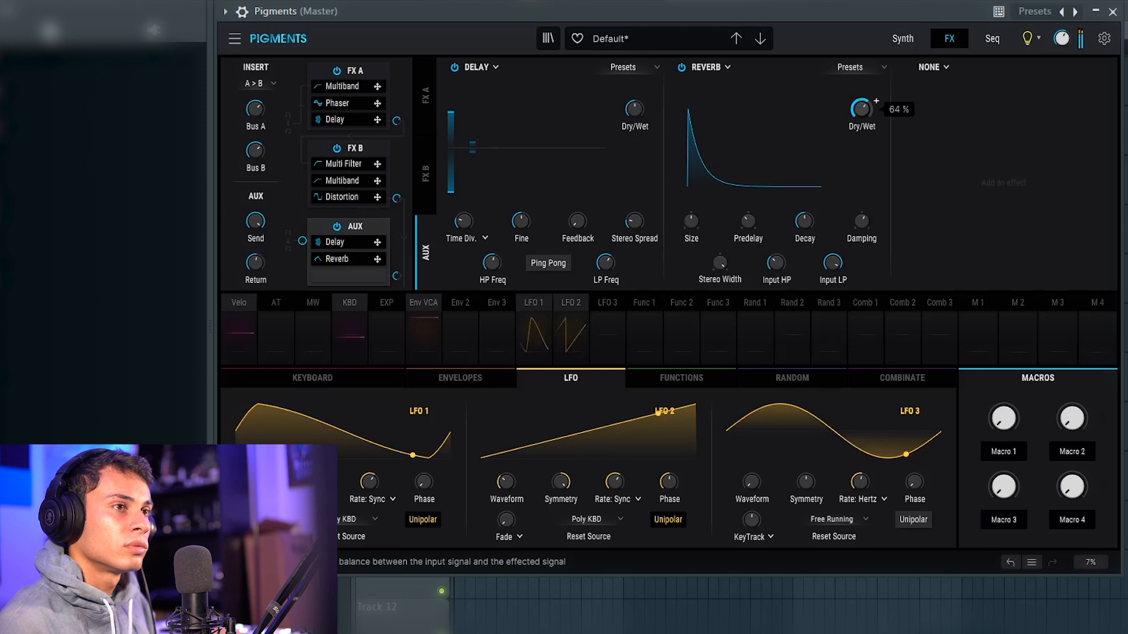
drag(857, 150, 856, 153)
drag(254, 263, 255, 267)
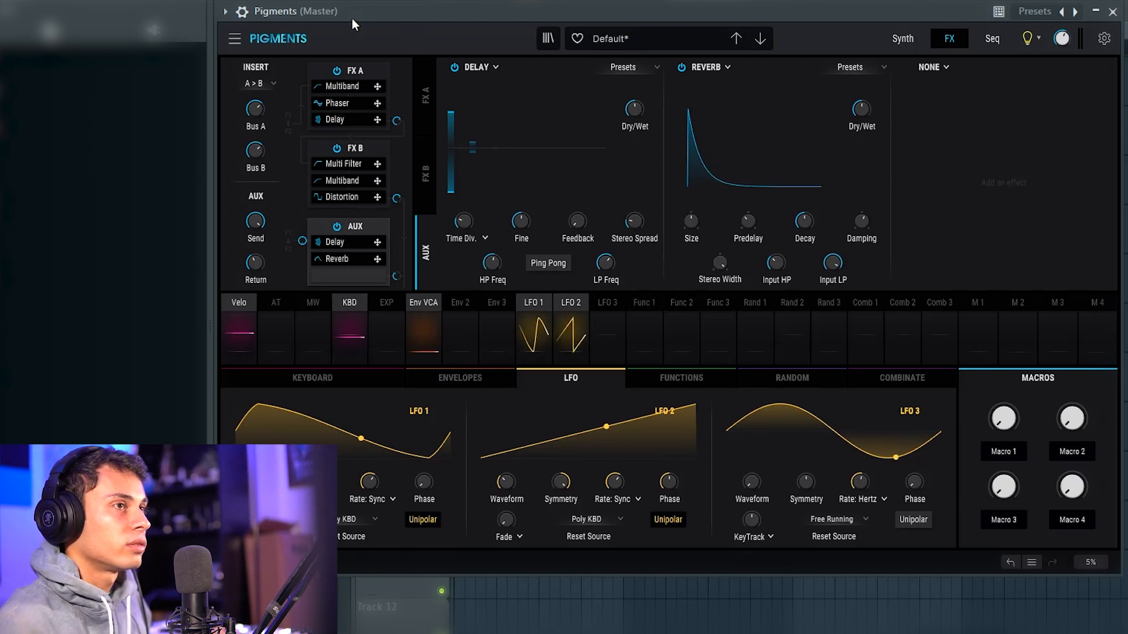
- Switch Engine 1 to the Calisto wavetable and raise its phase distortion amount to about 0.284
click(899, 39)
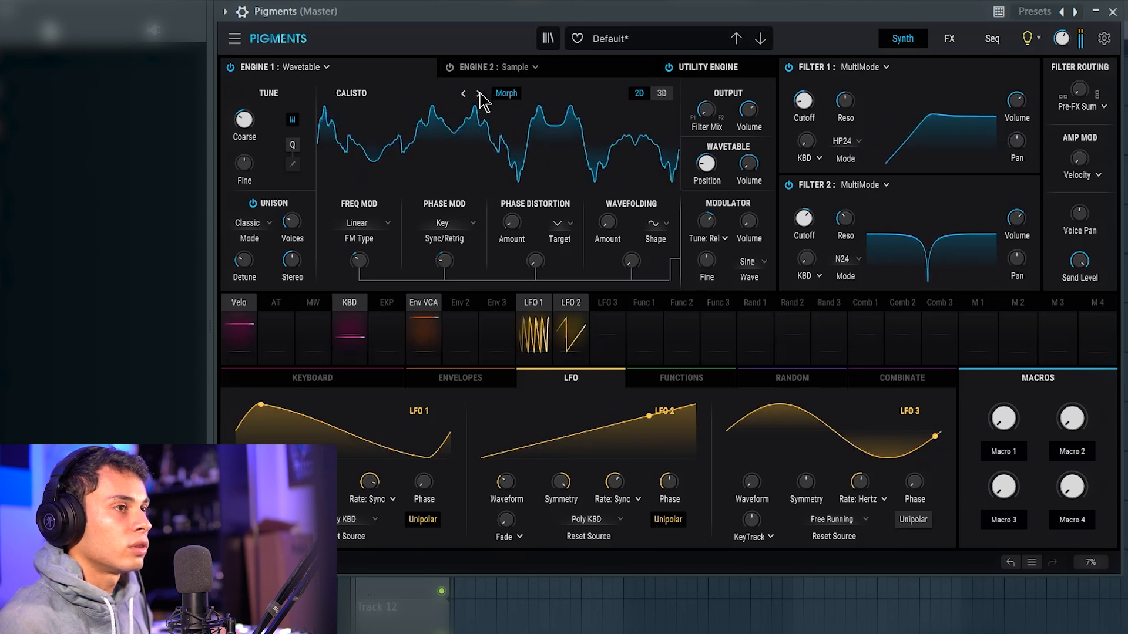
drag(512, 223, 512, 214)
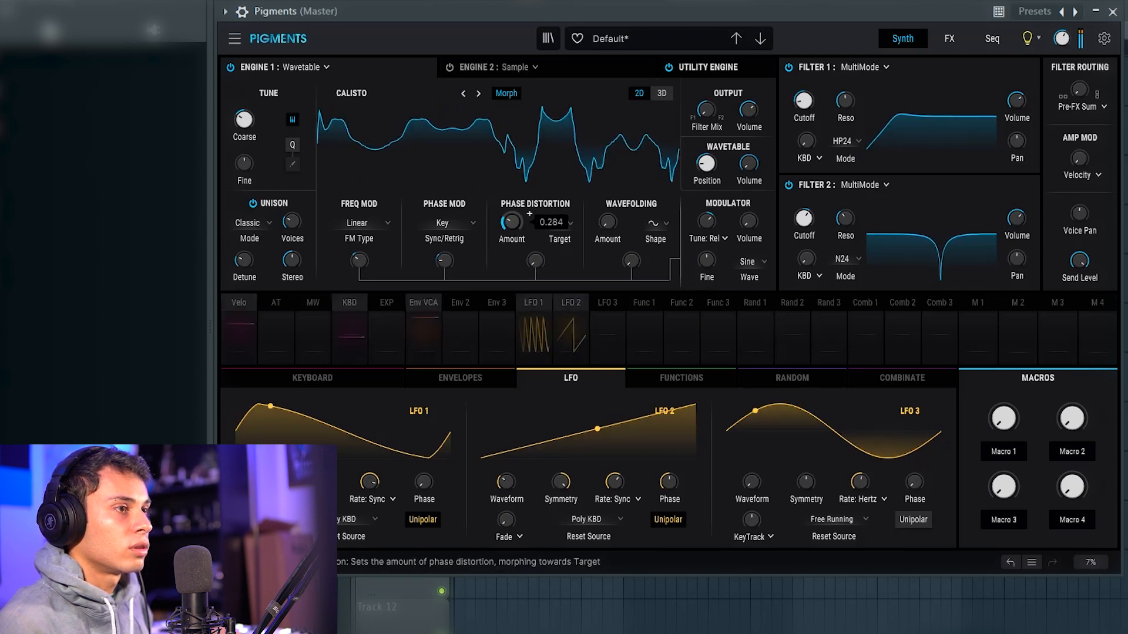